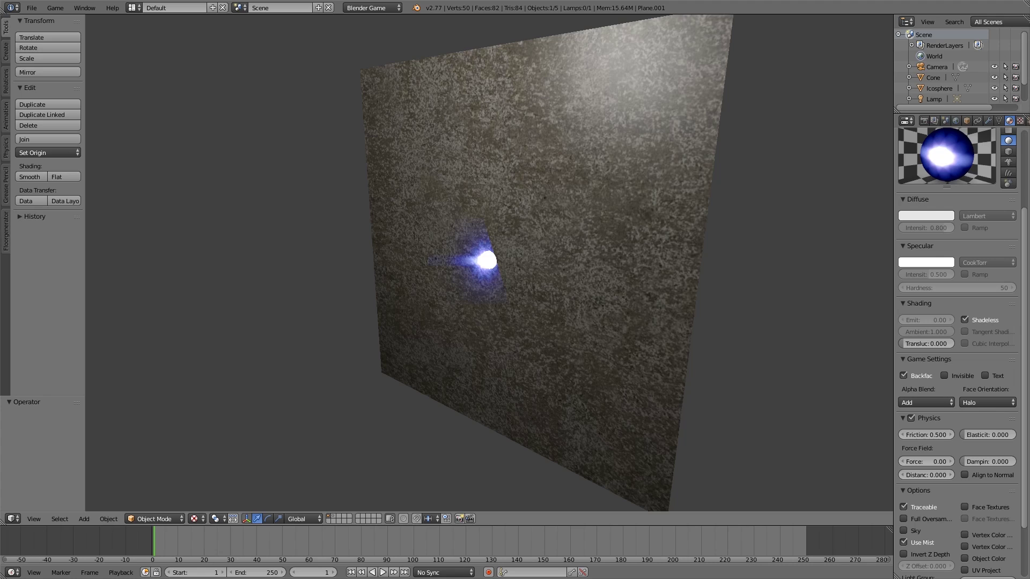
Try moving the blue glow plane away from the white sphere in front of the wall
key(Escape)
key(KP_Decimal)
key(g)
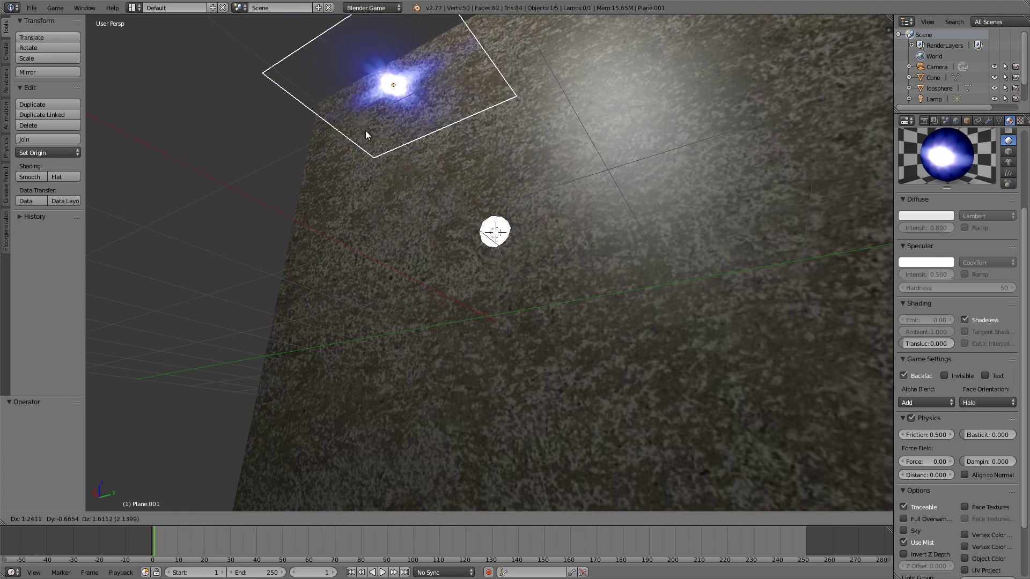
click(436, 143)
middle_drag(435, 144, 619, 314)
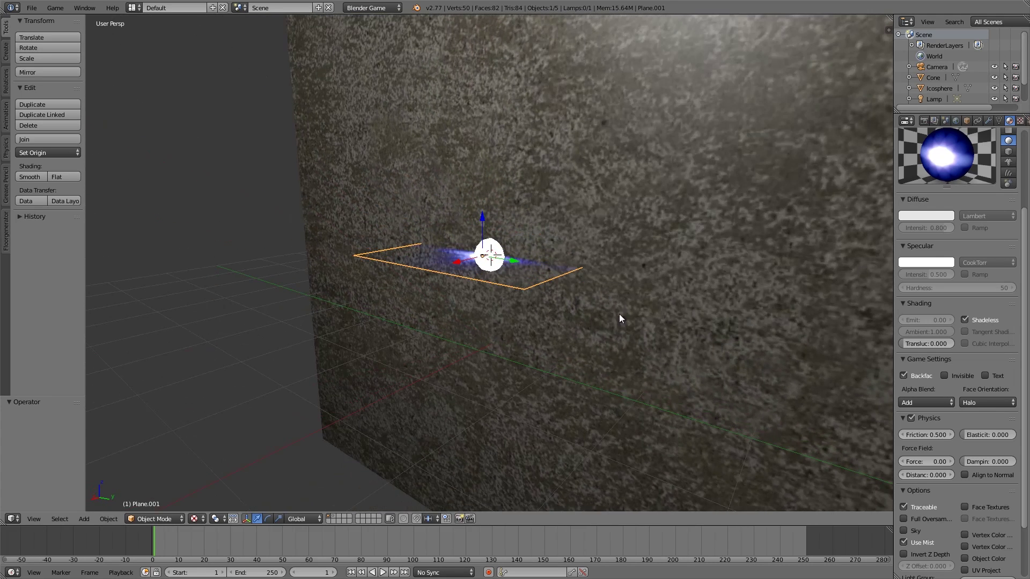
Check the glow plane's Halo face orientation and examine the glow against the wall from several angles in the game preview
click(984, 402)
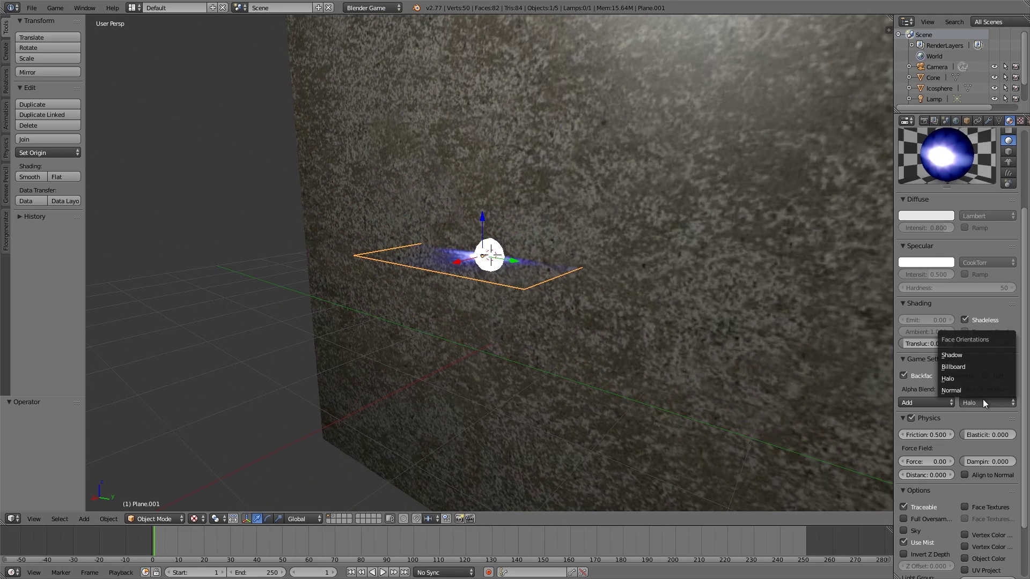
click(944, 379)
middle_drag(523, 271, 527, 267)
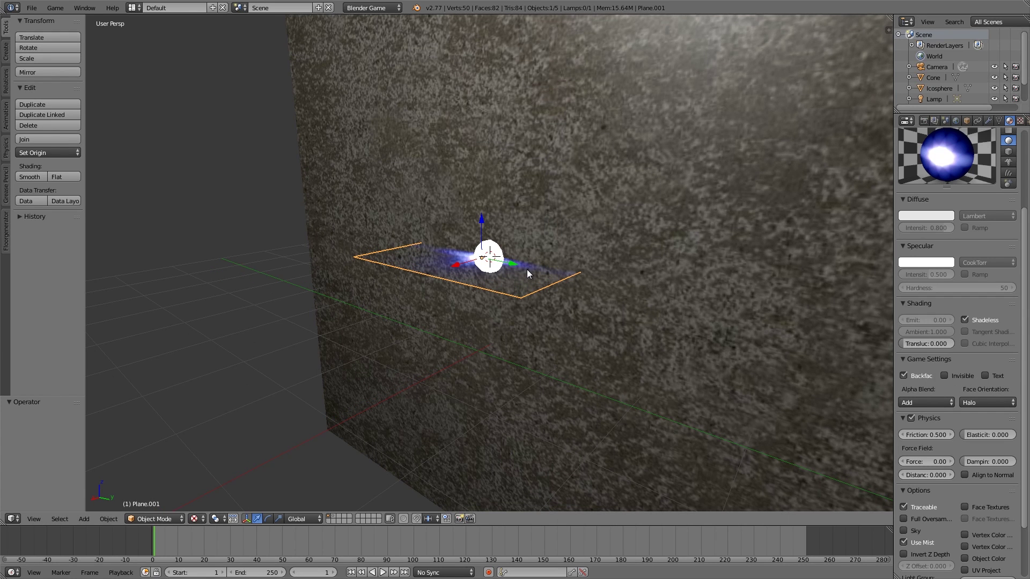
scroll(529, 271, down, 6)
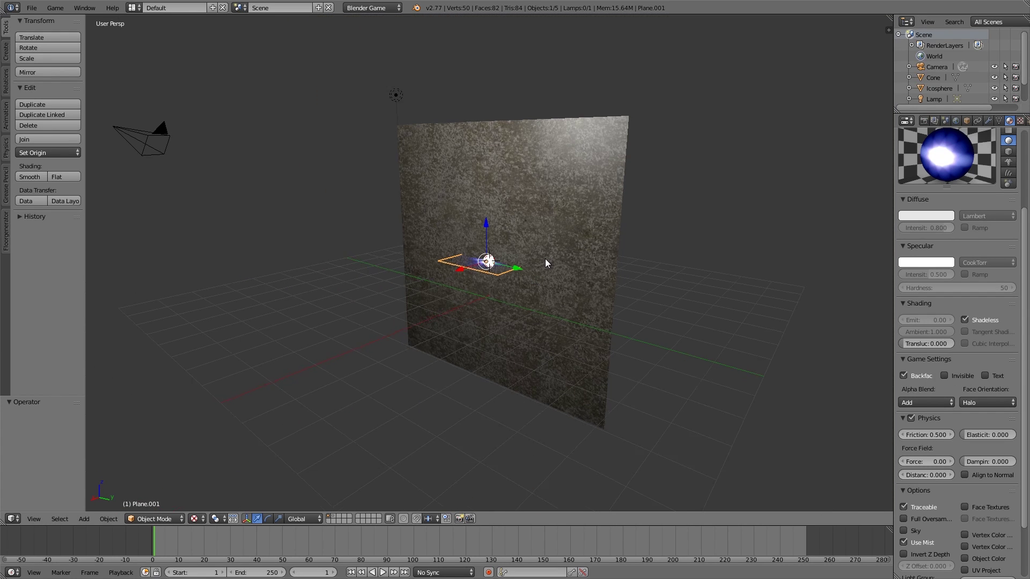
scroll(545, 258, up, 5)
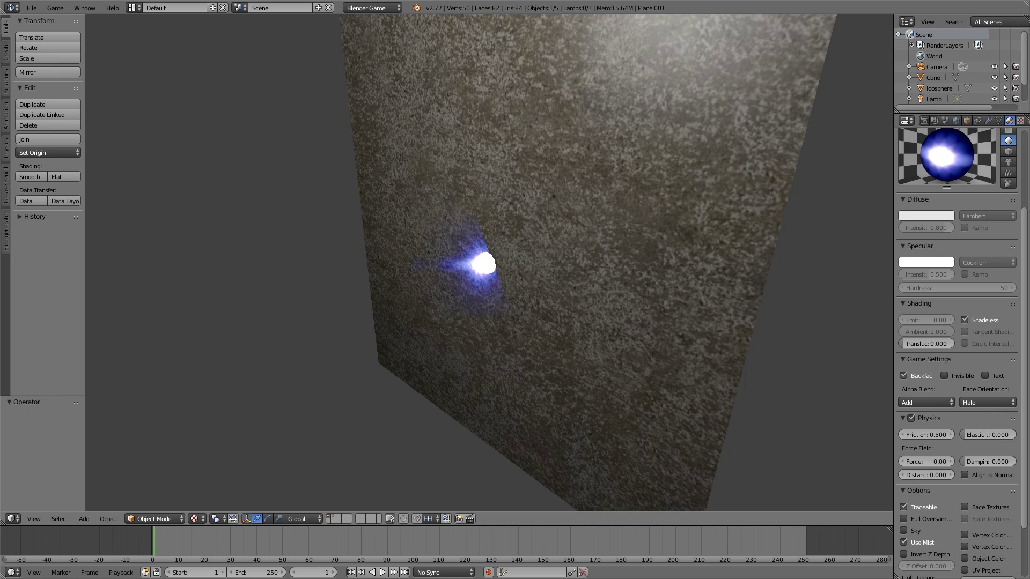
scroll(539, 266, down, 4)
middle_drag(540, 266, 513, 246)
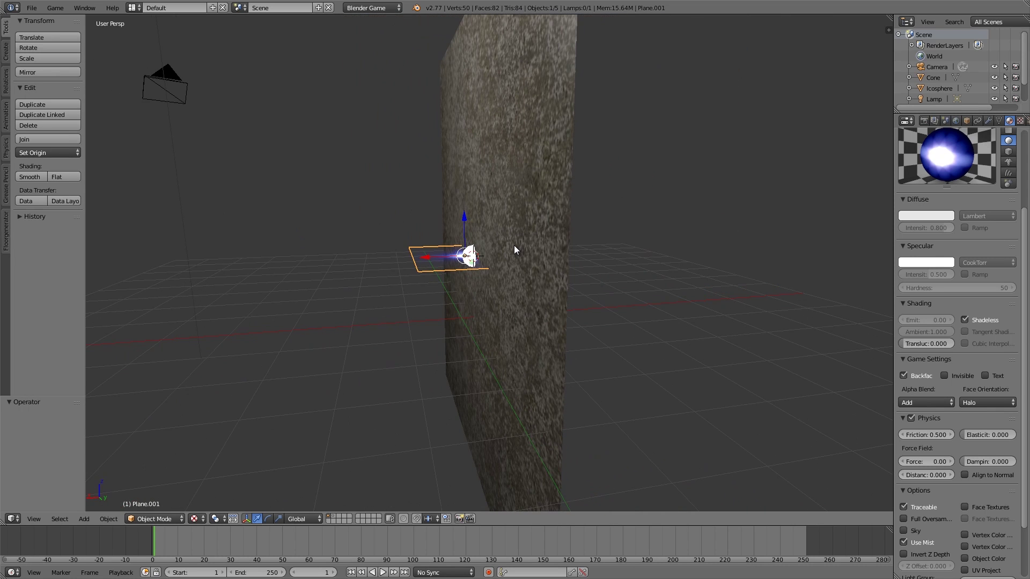
scroll(514, 245, up, 5)
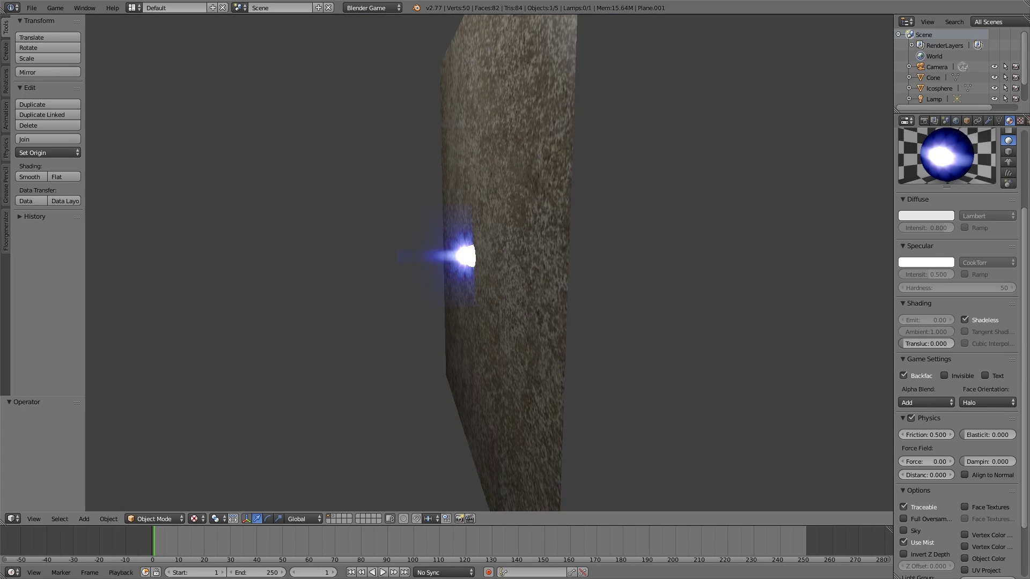
scroll(514, 245, down, 4)
key(ctrl+shift+z)
scroll(517, 249, up, 5)
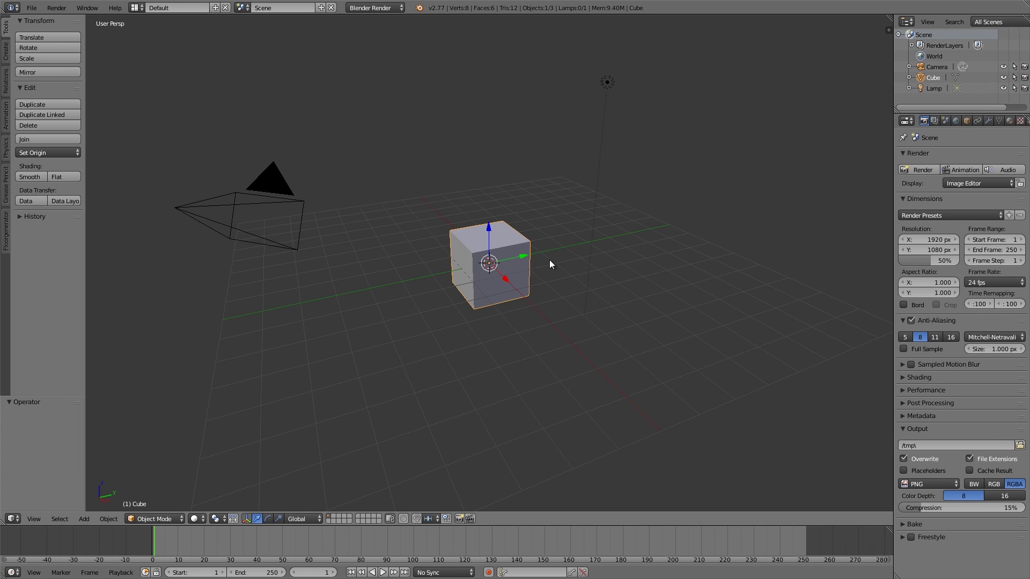
Switch the render engine to Blender Game with GLSL shading and an animation frame rate of 60
click(381, 10)
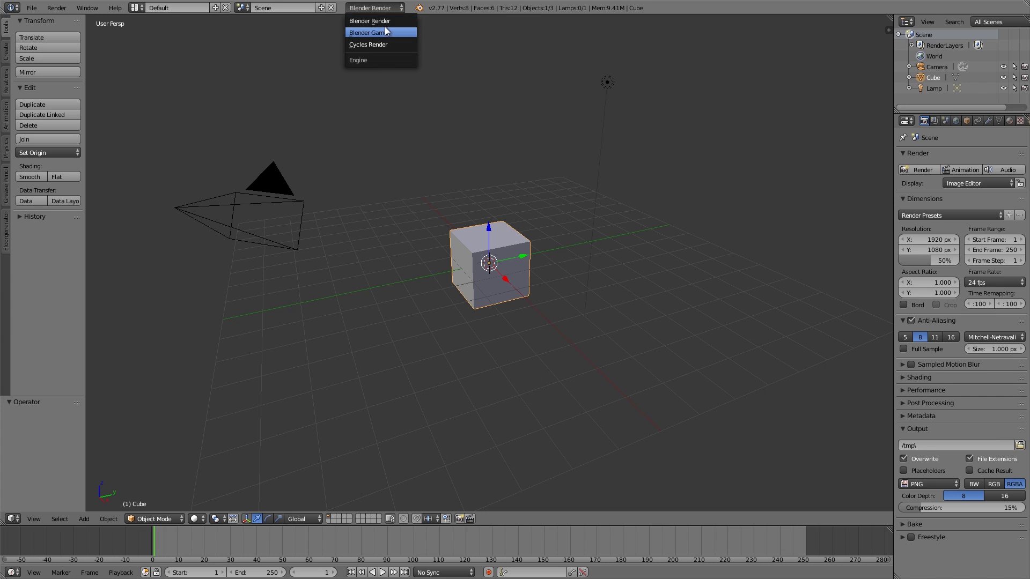
click(384, 27)
click(986, 378)
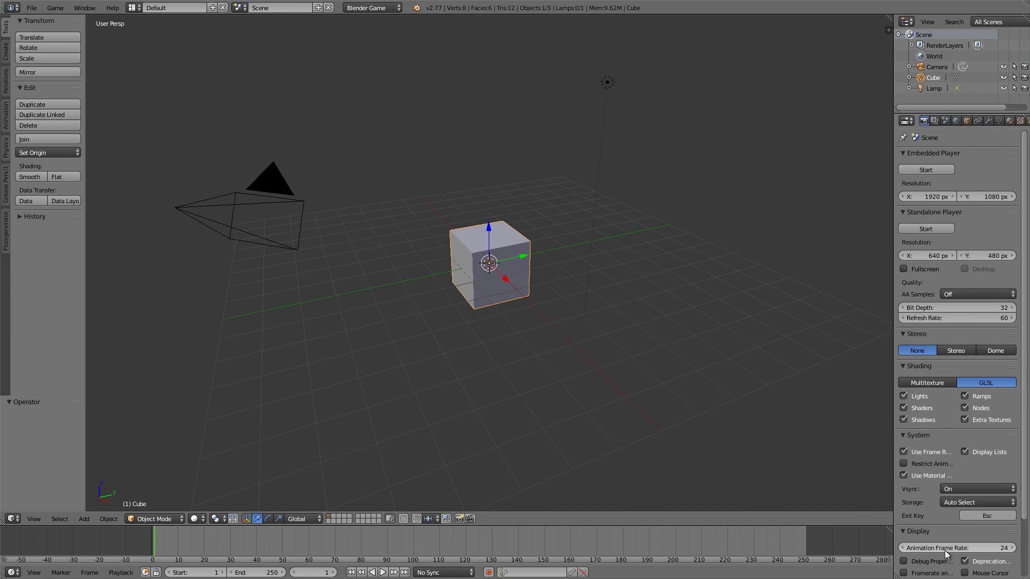
click(944, 544)
text(60)
key(Return)
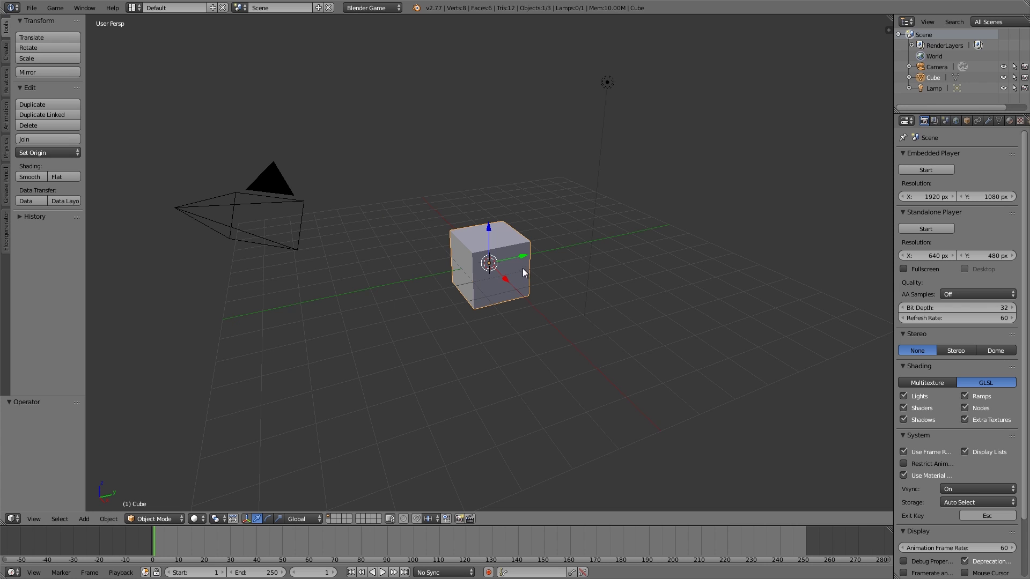
Delete the default cube and add a plane at the origin, scaled up about 3.8 times
key(x)
click(544, 269)
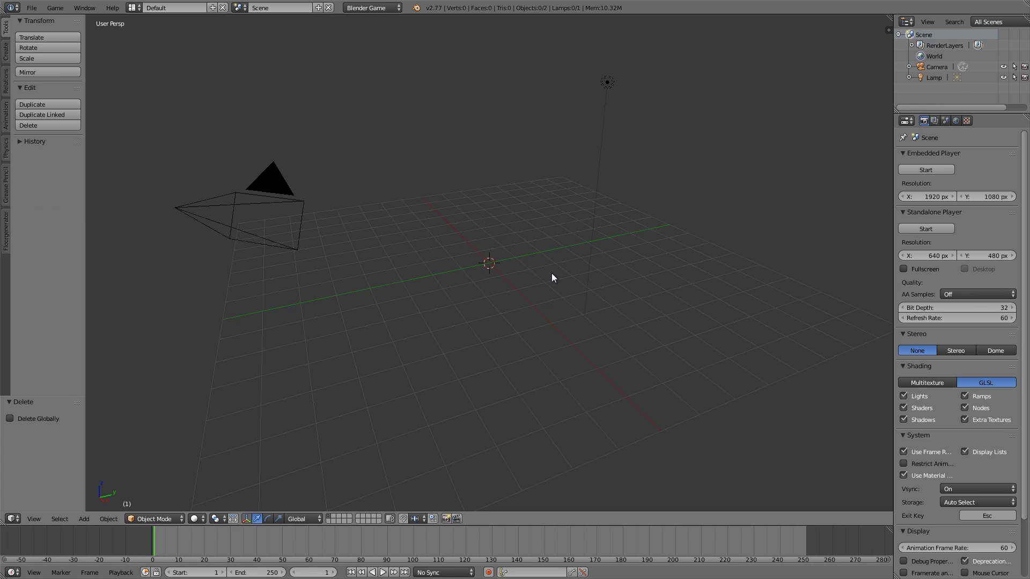
middle_drag(552, 272, 538, 246)
key(shift+a)
mouse_move(542, 244)
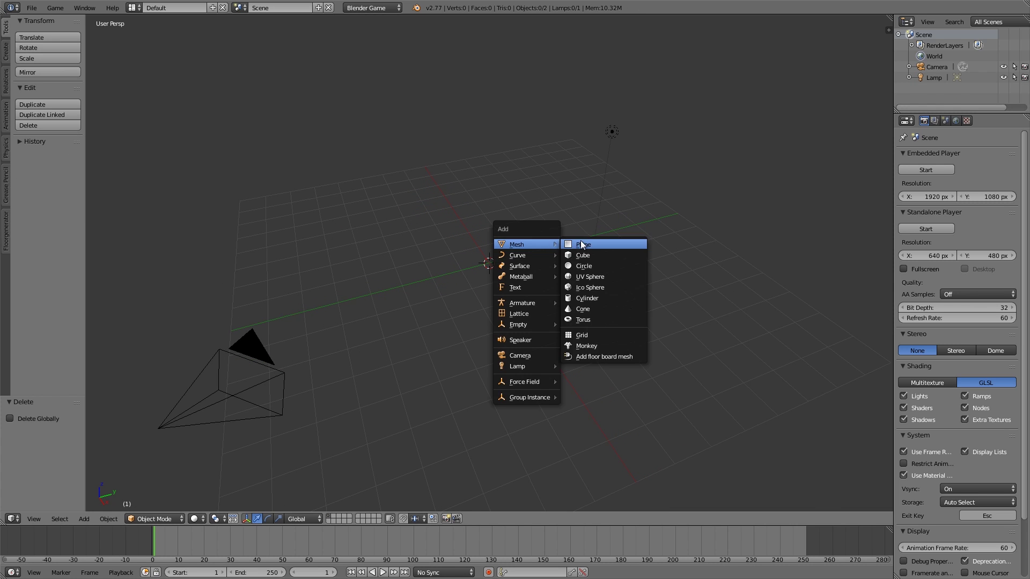
click(580, 243)
key(s)
click(630, 295)
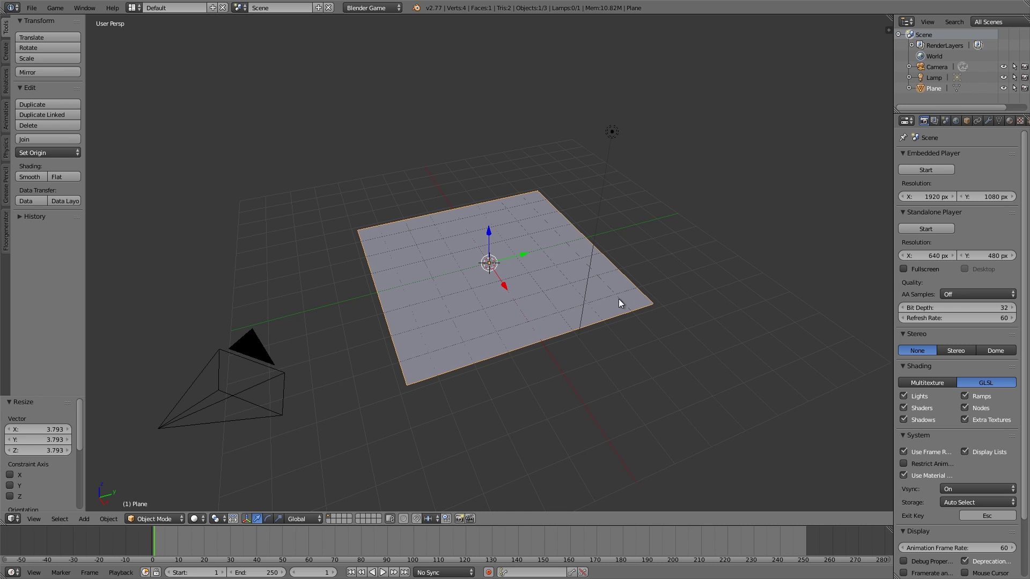
Rotate the plane 90° about X to stand upright and move it about 2.73 units along Y
text(rx90)
key(Return)
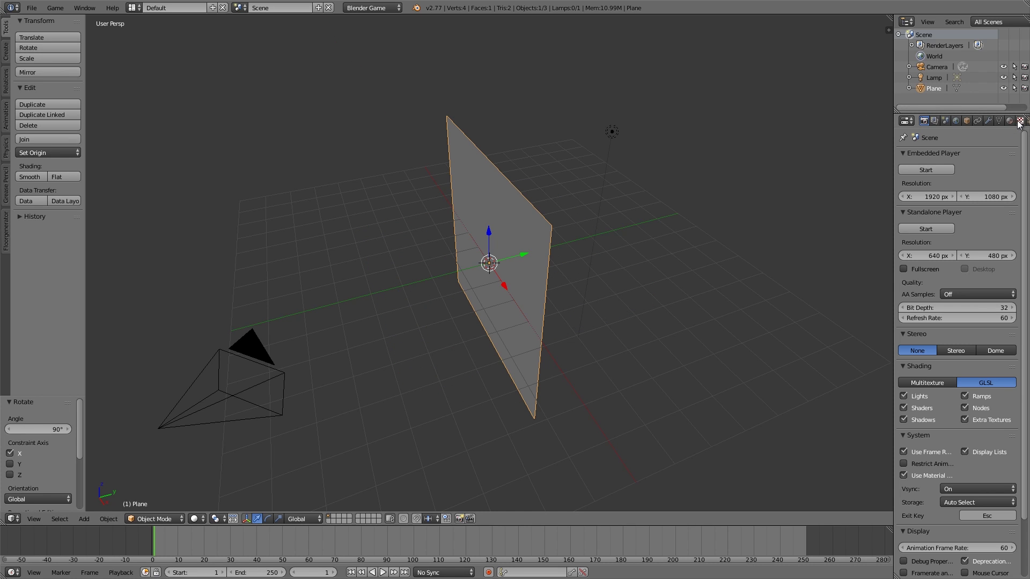
middle_drag(449, 302, 363, 211)
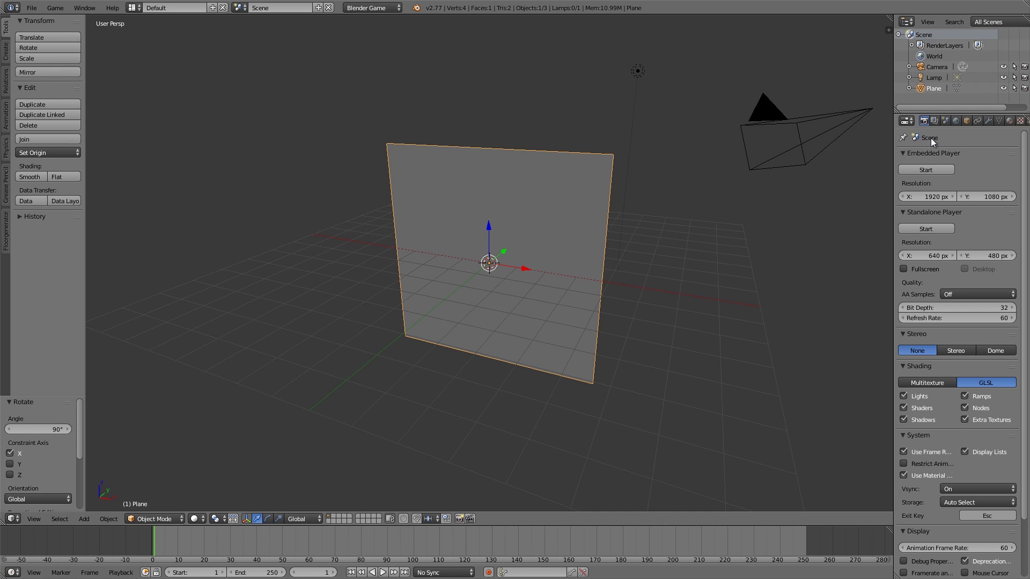
middle_drag(581, 200, 584, 253)
key(g)
key(y)
click(629, 233)
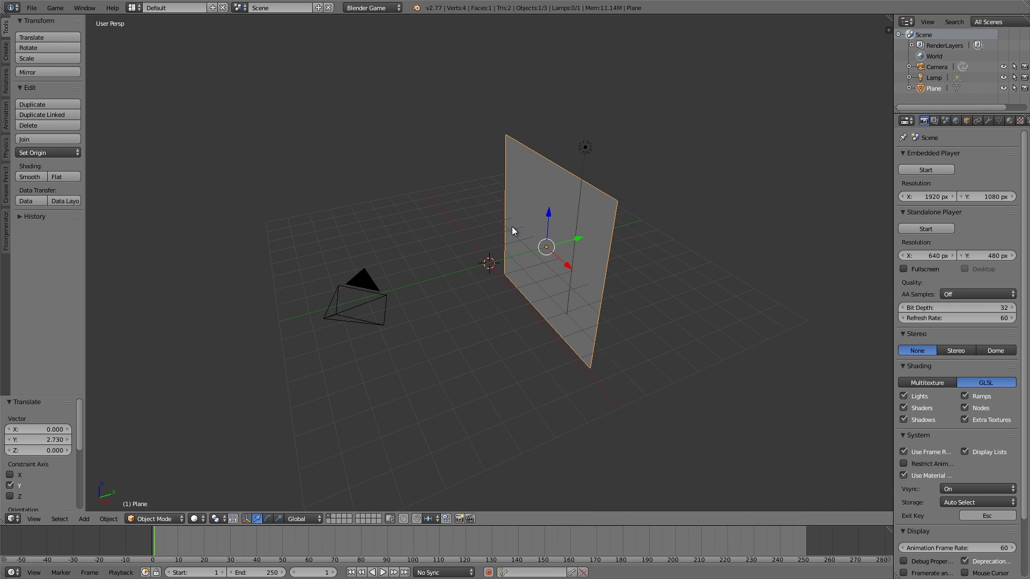
Add a cone with 8 vertices at the origin and shade it smooth
middle_drag(502, 233, 535, 271)
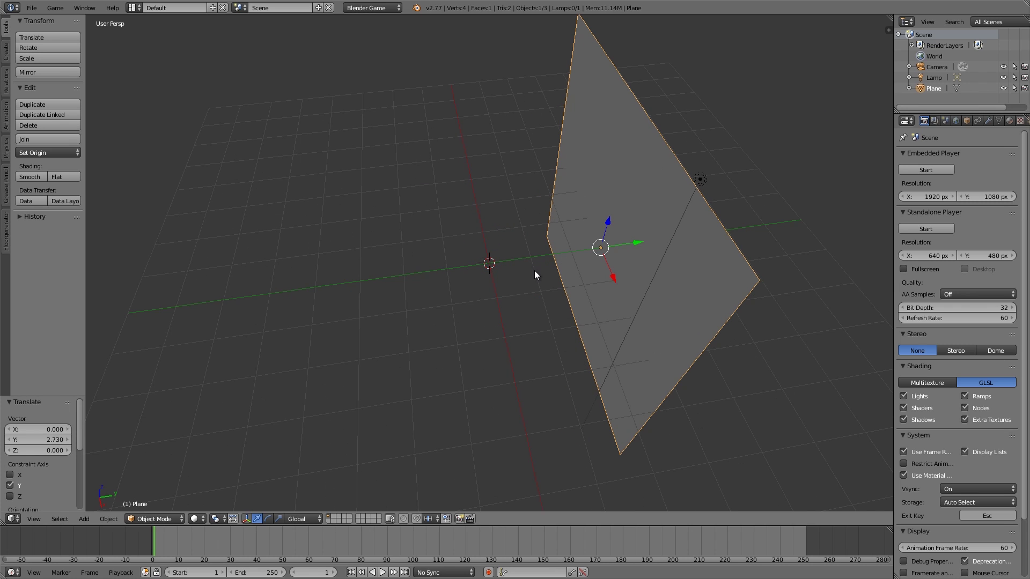
key(shift+a)
mouse_move(511, 236)
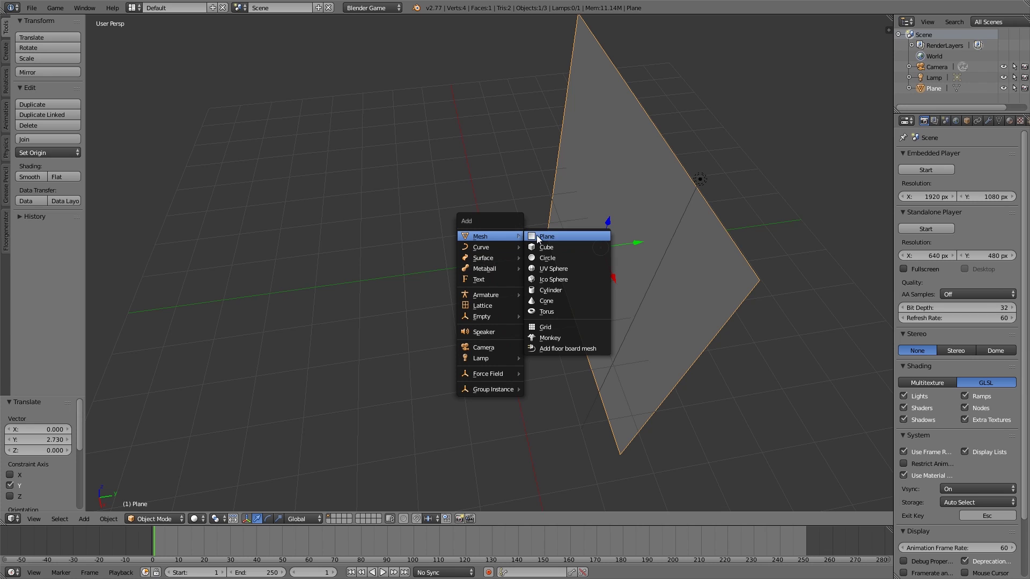
click(547, 301)
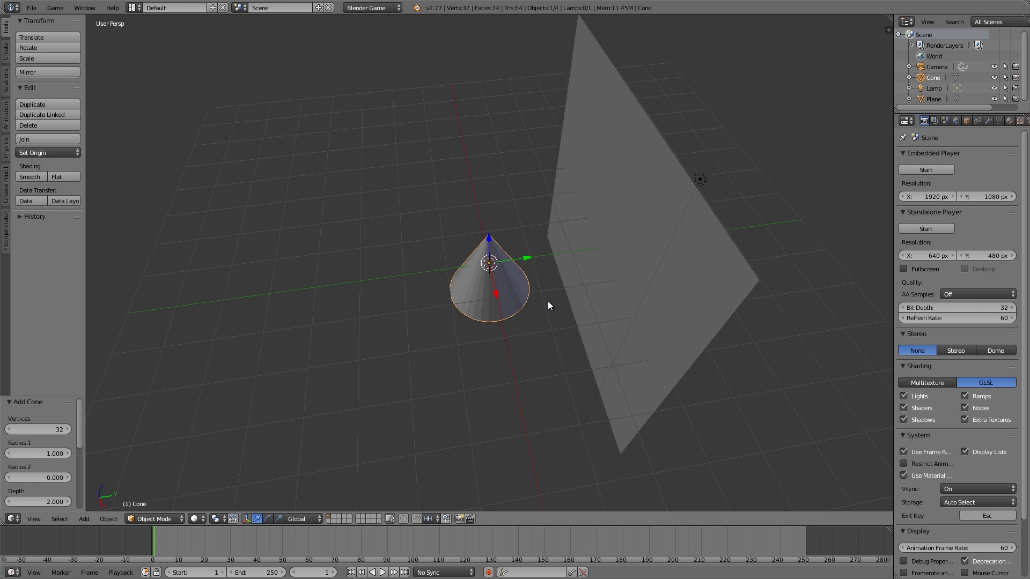
click(52, 428)
text(8)
key(Return)
middle_drag(391, 321, 534, 337)
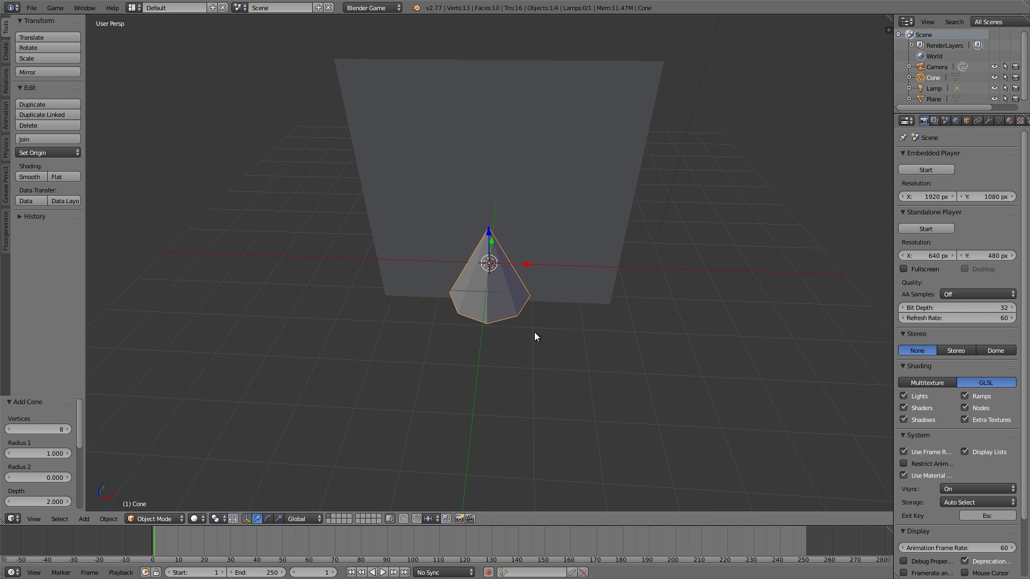
click(34, 176)
middle_drag(418, 328, 493, 334)
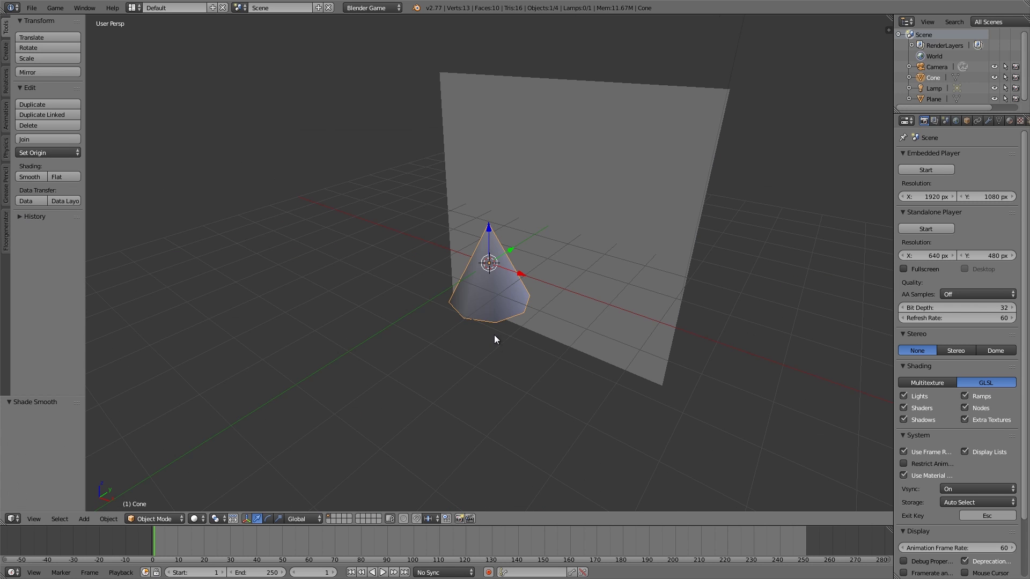
Delete the cone's base face in Edit Mode so its underside is open
click(145, 519)
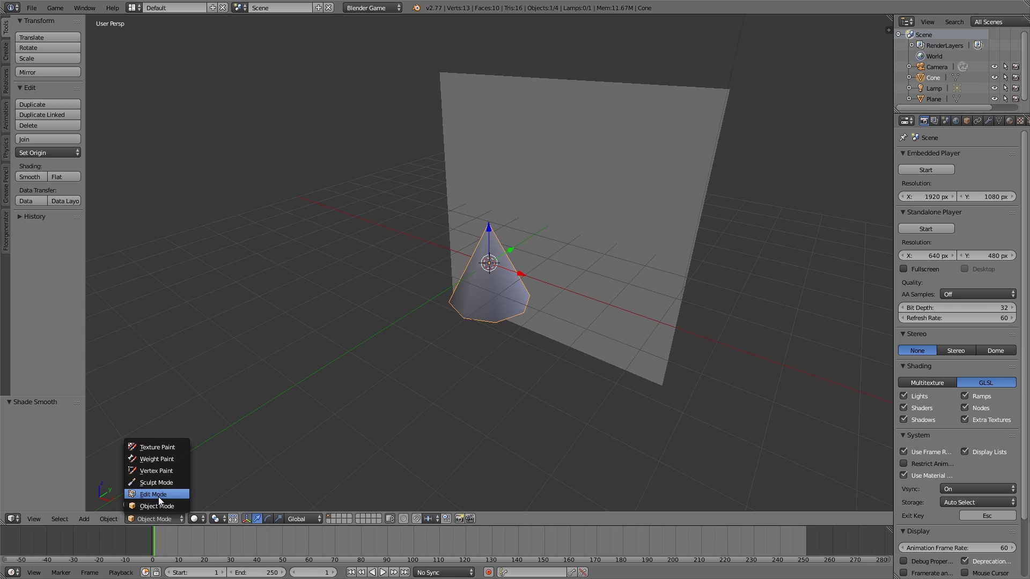
click(159, 494)
middle_drag(440, 343, 472, 375)
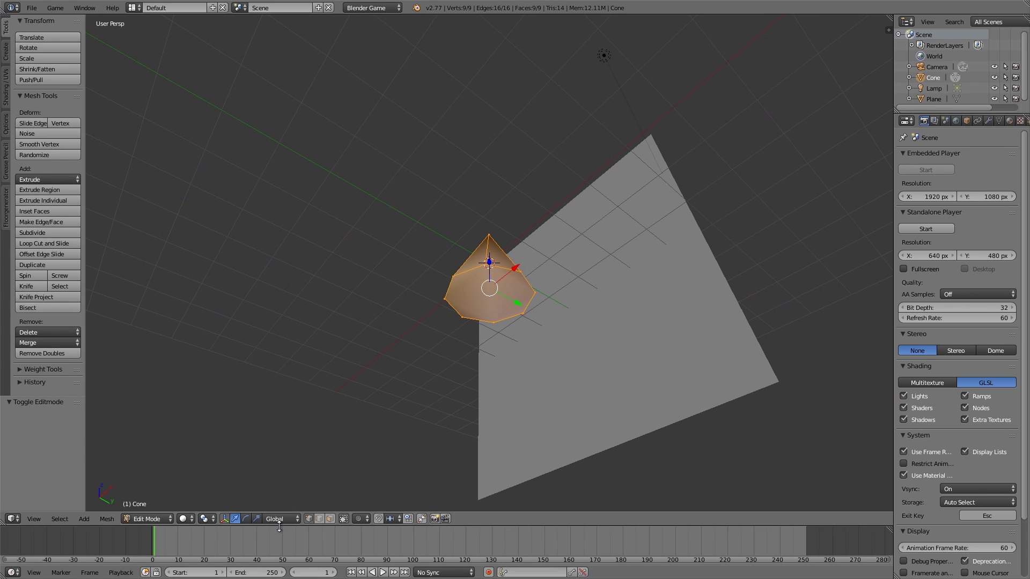
click(331, 518)
right_click(495, 277)
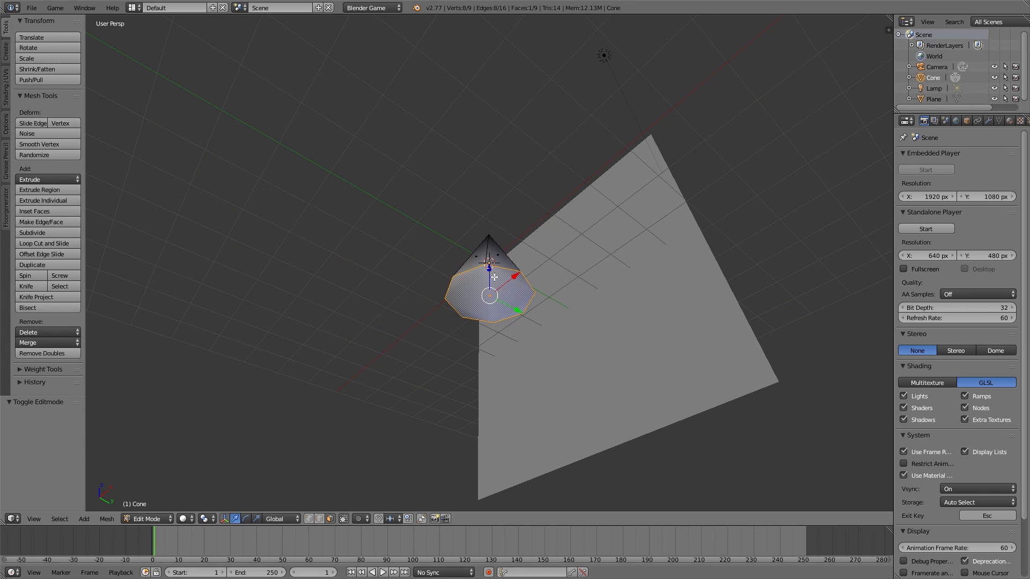
middle_drag(518, 342, 507, 297)
key(x)
click(515, 316)
Flip the normals of all the cone's remaining faces and return to Object Mode
key(a)
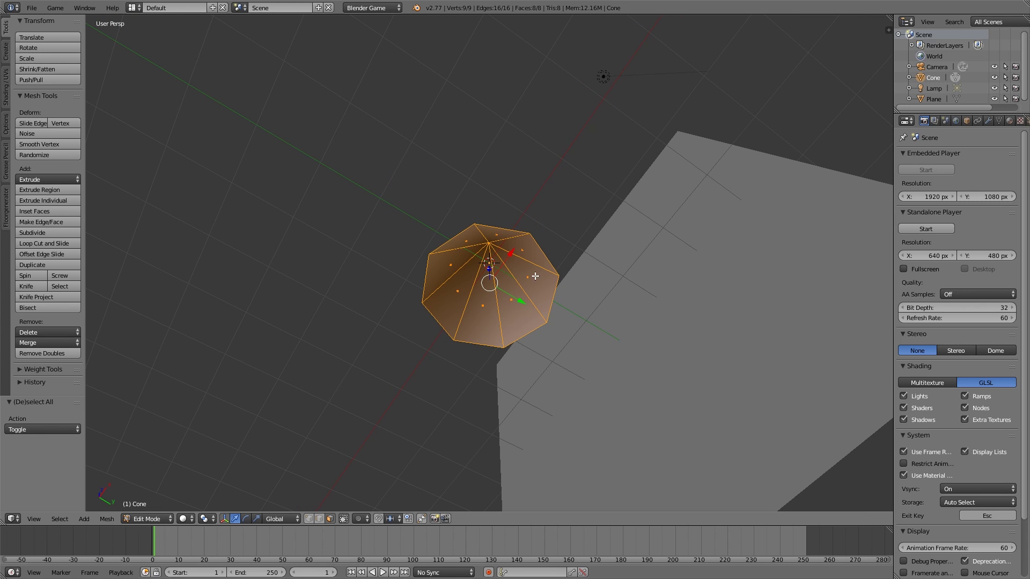
click(5, 88)
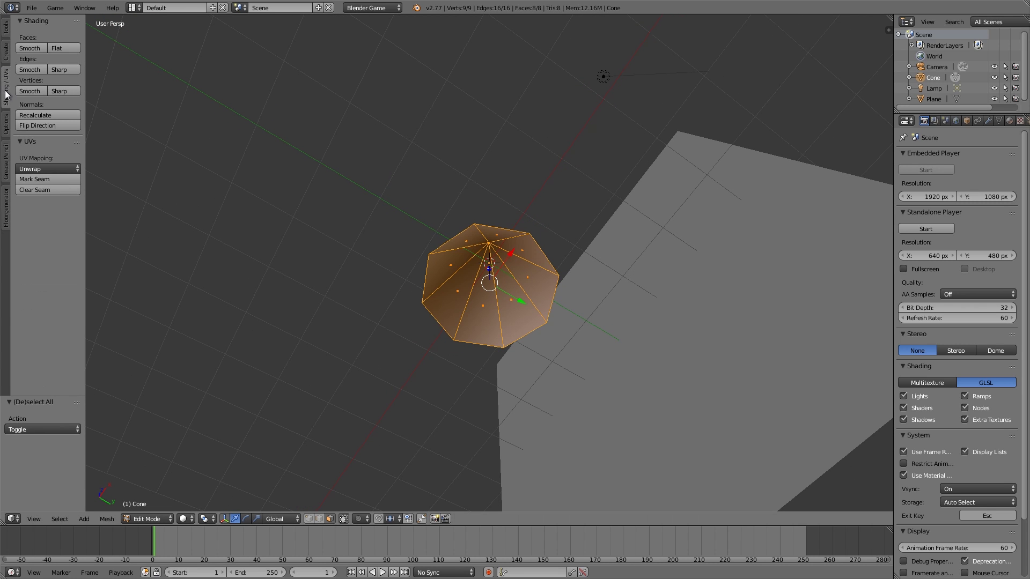
click(43, 124)
mouse_move(321, 225)
middle_down()
mouse_move(484, 264)
mouse_move(449, 292)
mouse_move(491, 309)
mouse_move(453, 326)
mouse_move(491, 304)
mouse_move(499, 260)
middle_up()
middle_drag(526, 341, 483, 260)
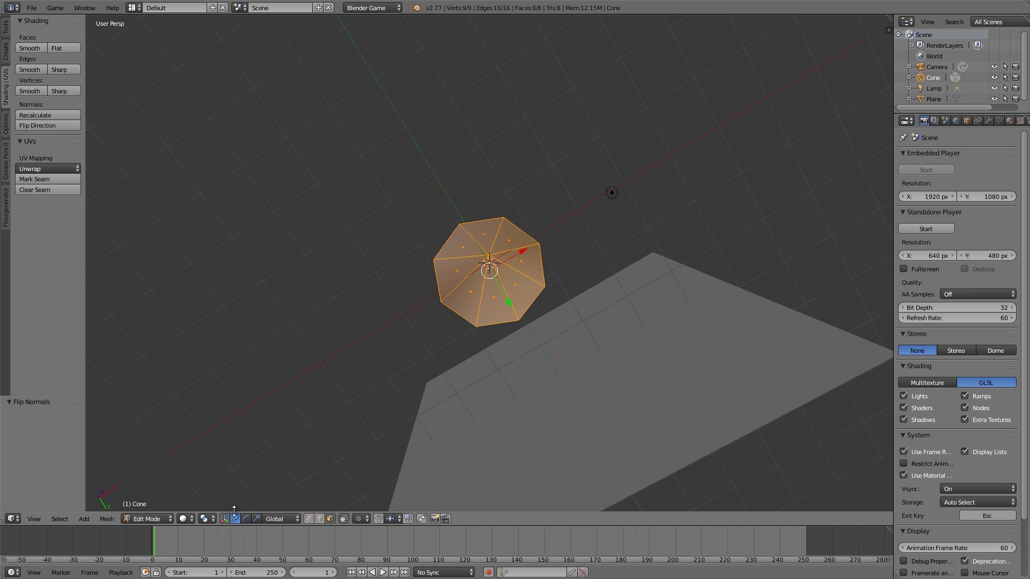
click(161, 519)
click(153, 505)
middle_drag(499, 364, 775, 211)
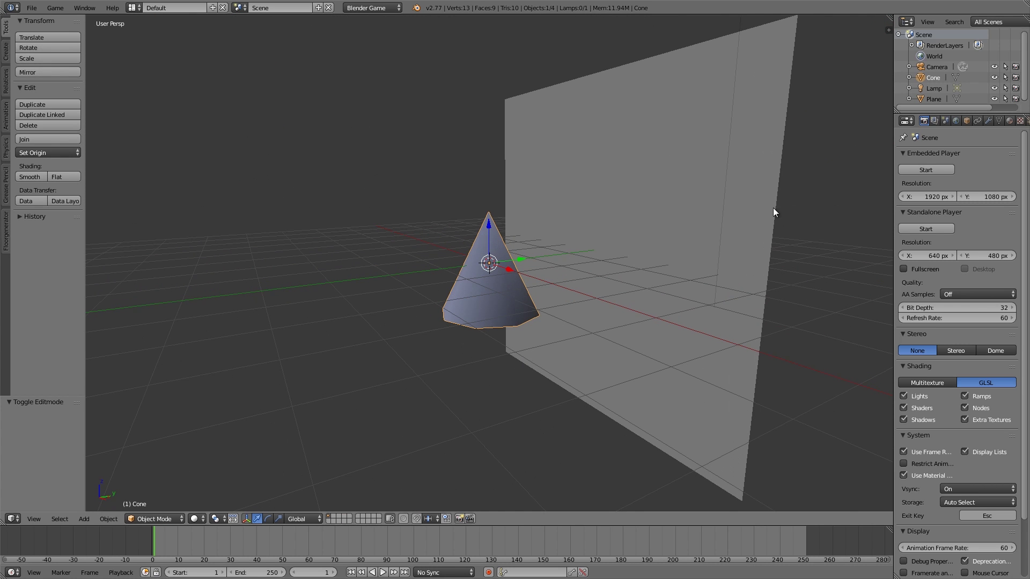
Create a new material for the cone and set its specular intensity to 0
click(1010, 120)
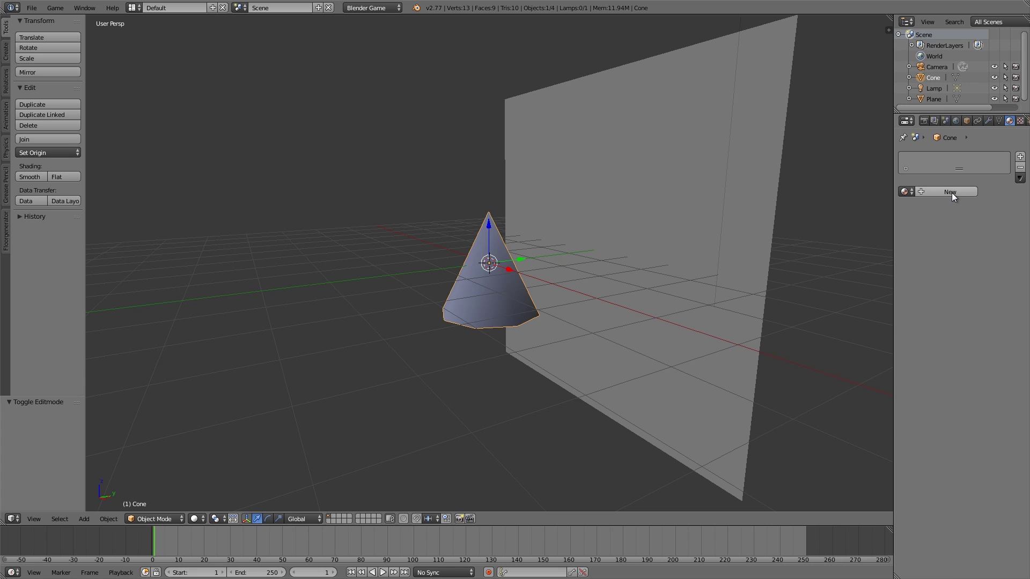
click(950, 192)
scroll(947, 271, down, 5)
key(BackSpace)
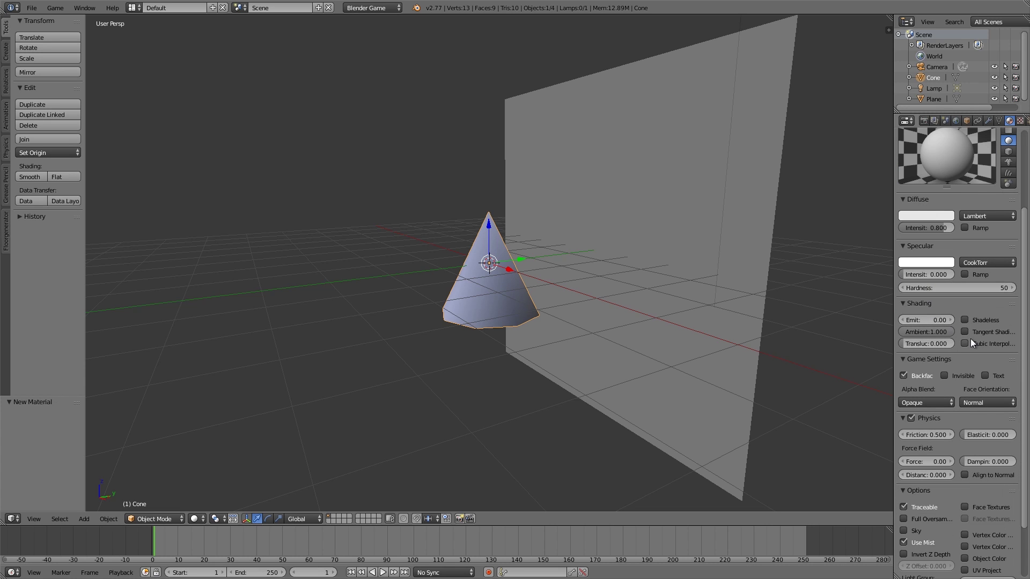
Make the cone's material shadeless and set its alpha blend mode to Add
click(965, 319)
scroll(960, 343, down, 3)
click(906, 337)
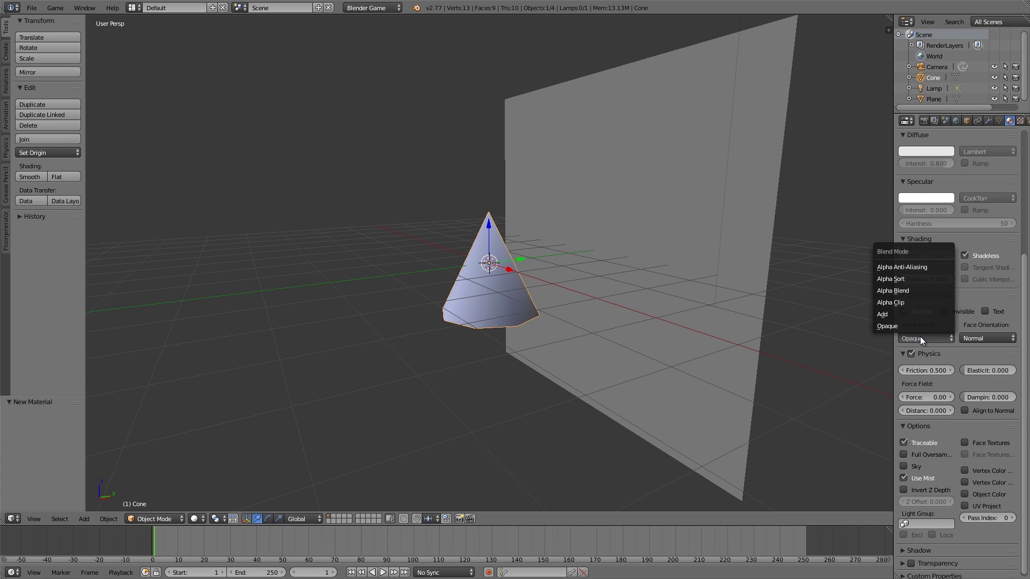
click(904, 313)
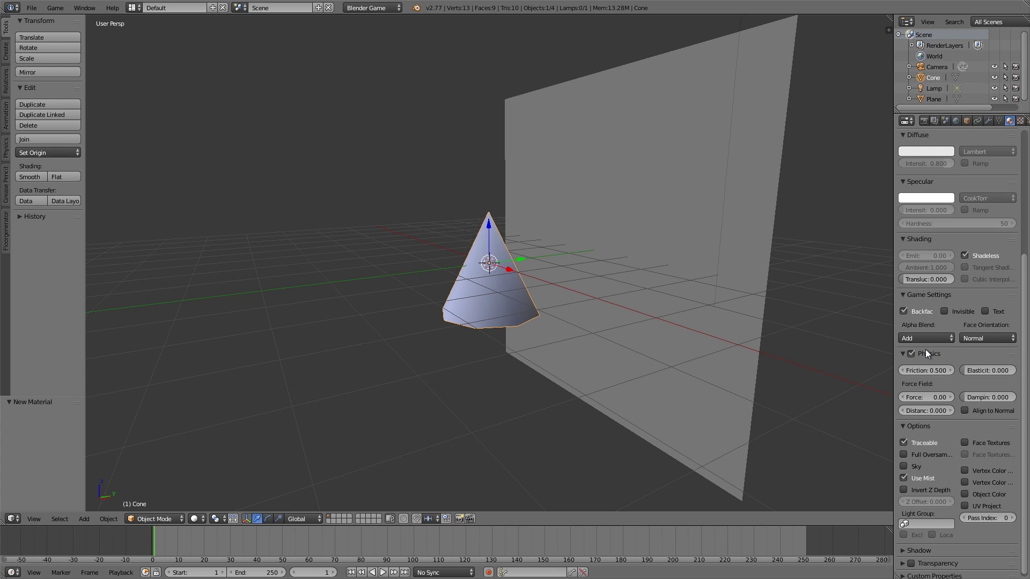
scroll(925, 349, up, 7)
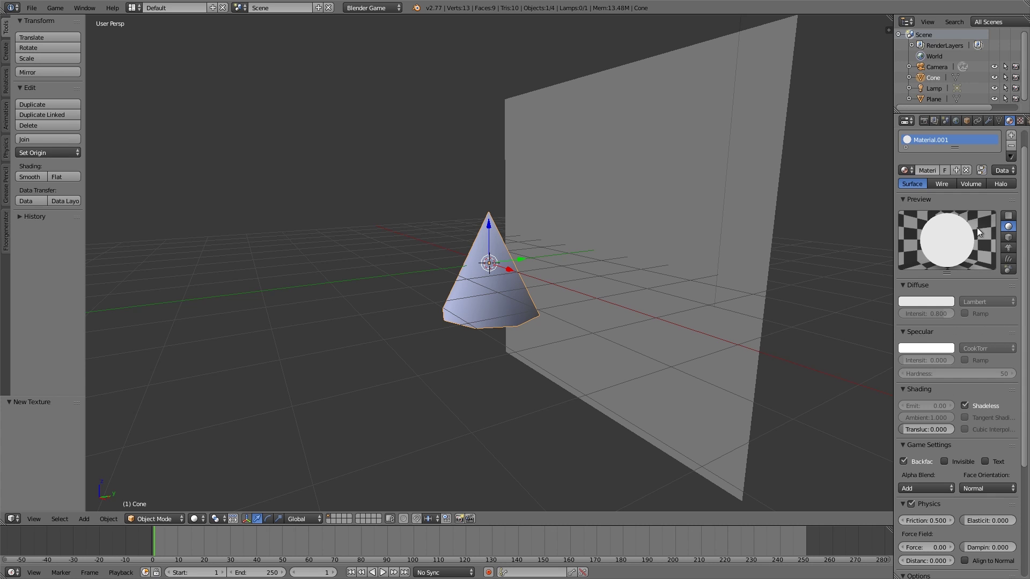
Add a new image texture to the cone's material using lensflare20001.png with UV coordinates
click(1020, 122)
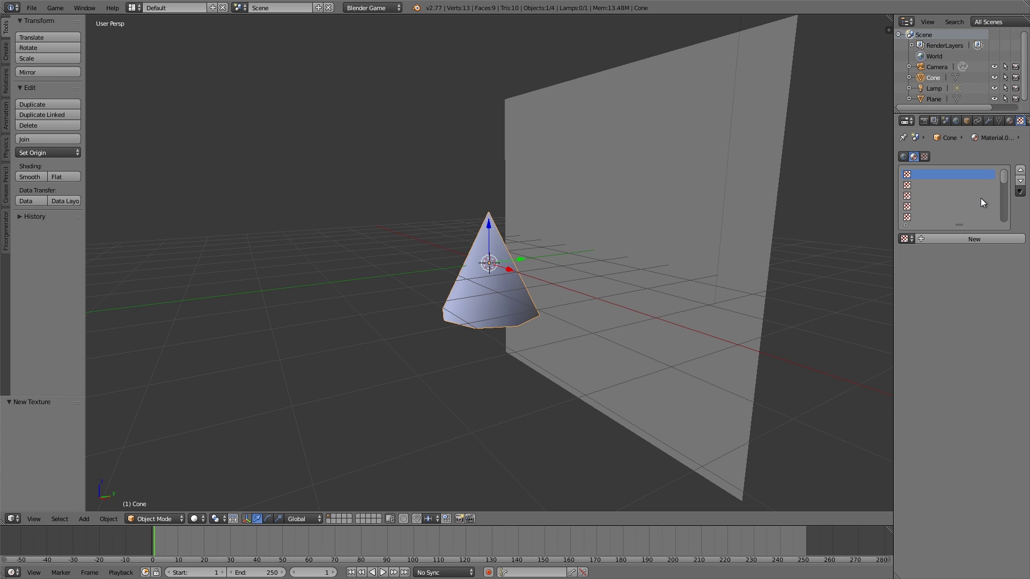
click(955, 240)
scroll(928, 375, down, 2)
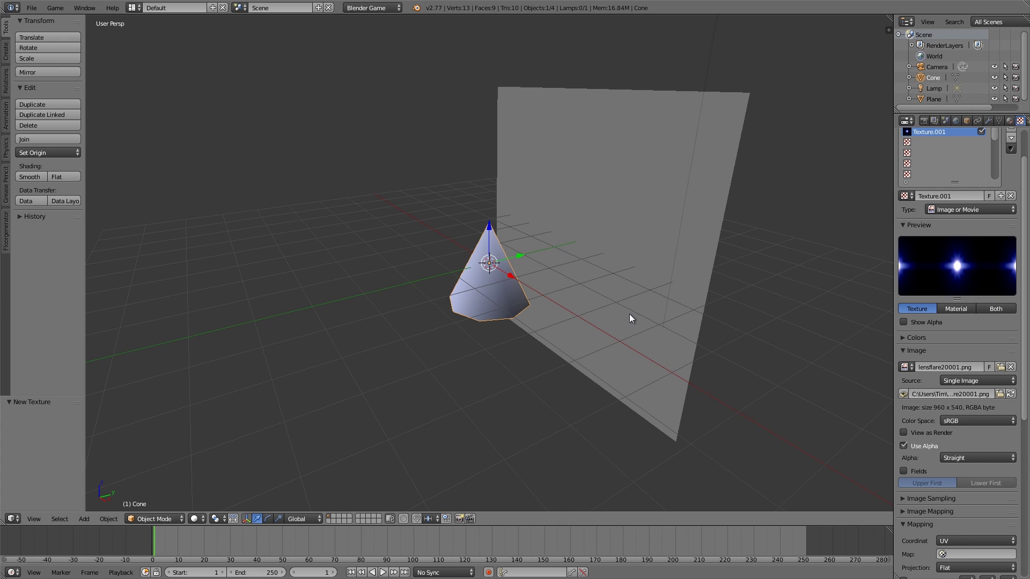
Unwrap the cone from the bottom view in Edit Mode with Project from View (Bounds), and return to Object Mode
key(ctrl+KP_7)
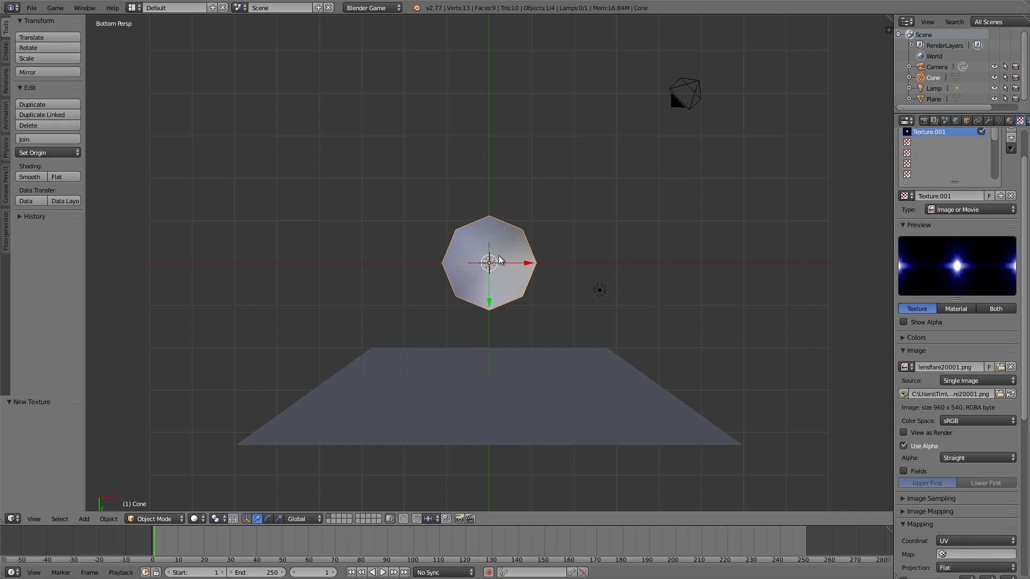
click(161, 519)
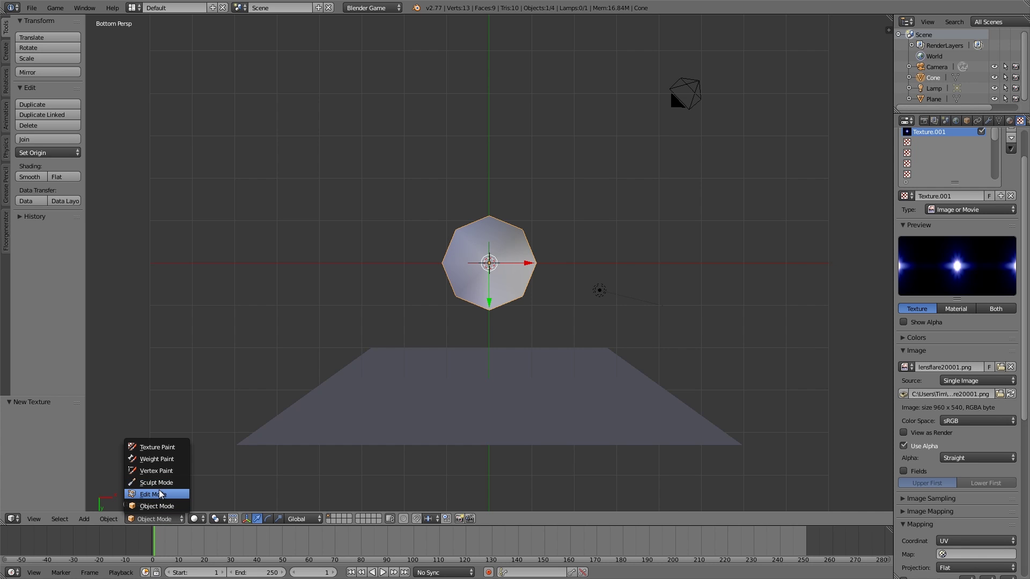
click(160, 494)
scroll(539, 291, up, 2)
key(u)
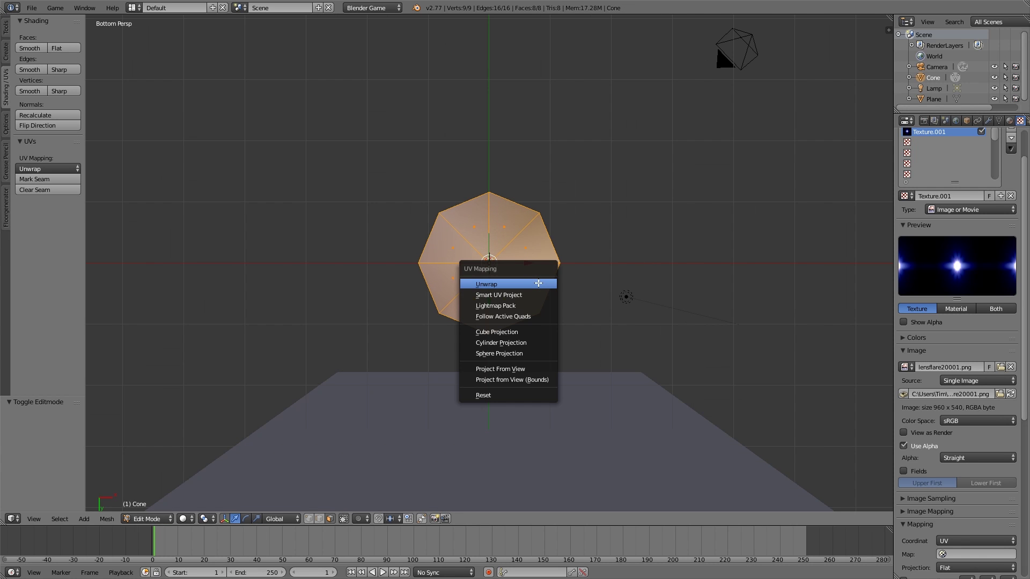
click(507, 380)
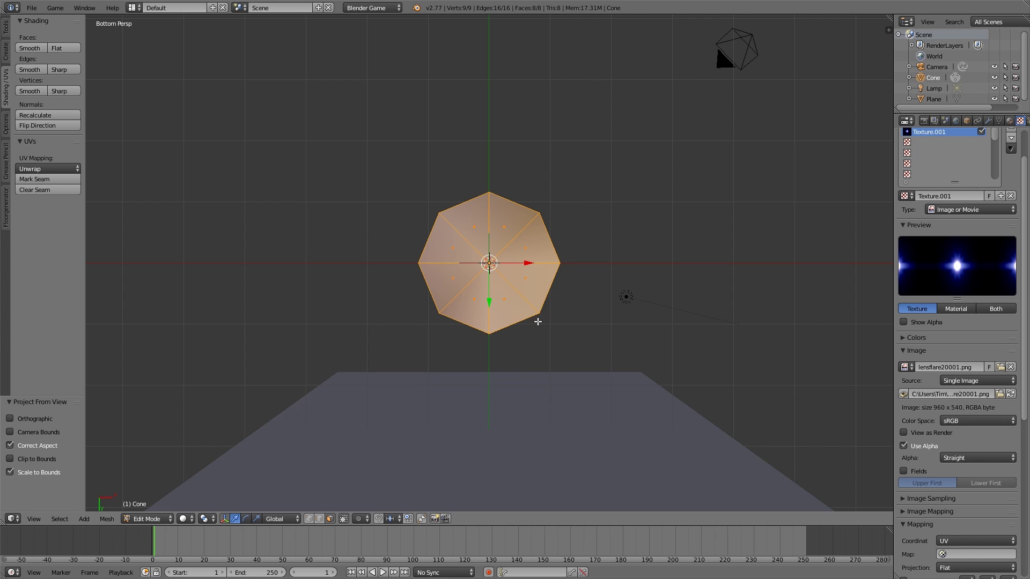
click(144, 518)
click(159, 507)
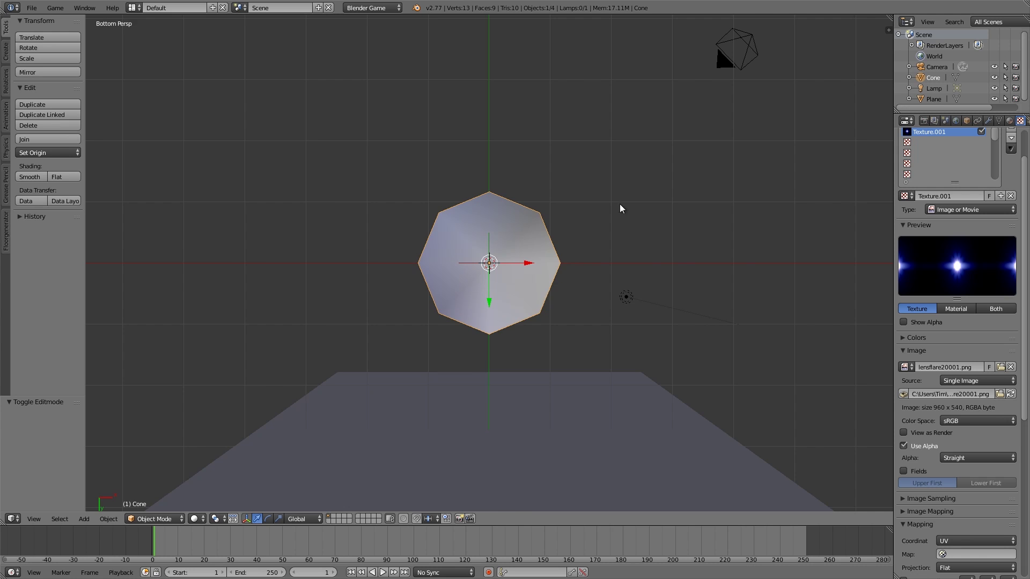
Switch the viewport to Texture shading and inspect the lens flare on the cone
middle_drag(620, 208, 333, 419)
click(198, 519)
click(224, 470)
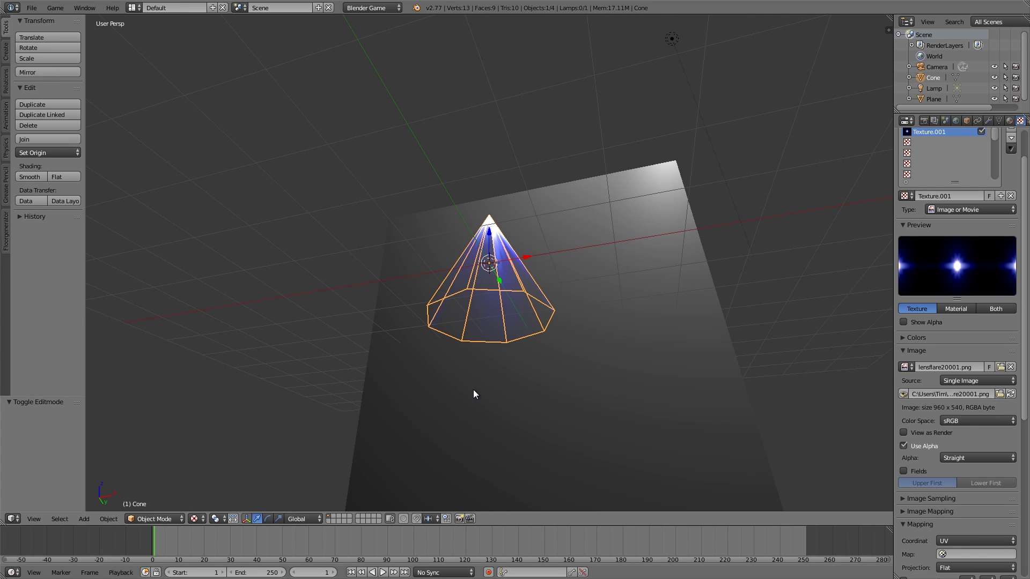
mouse_move(473, 389)
middle_down()
mouse_move(534, 311)
mouse_move(490, 342)
mouse_move(541, 335)
middle_up()
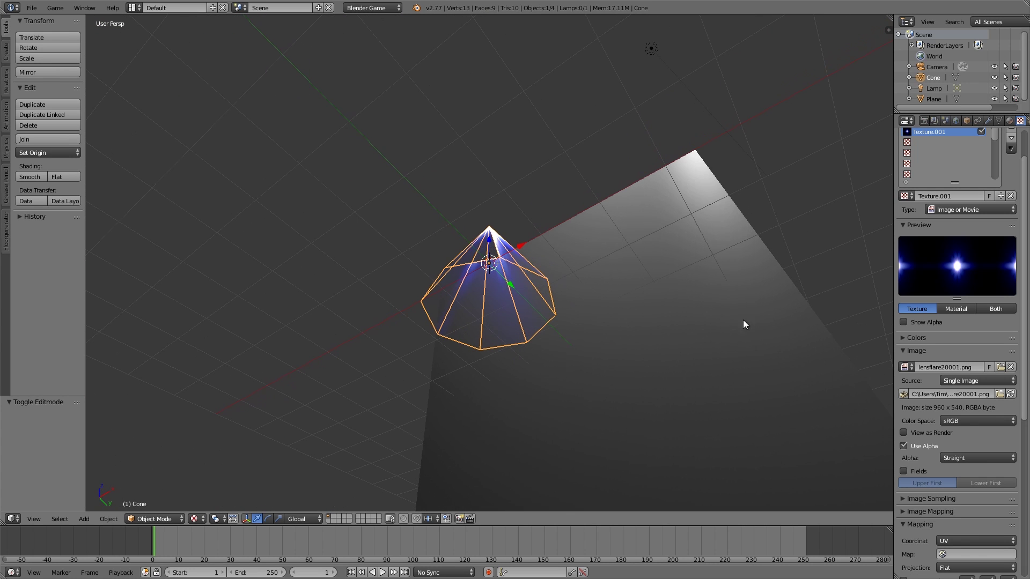
Set the face orientation of the cone's material to Halo in its game settings
scroll(993, 120, right, 2)
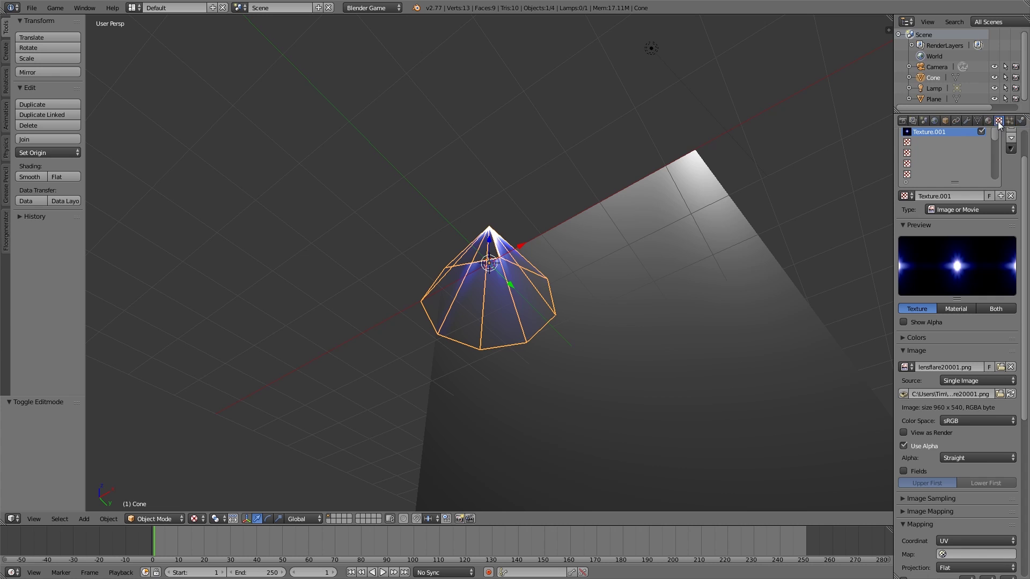
click(978, 120)
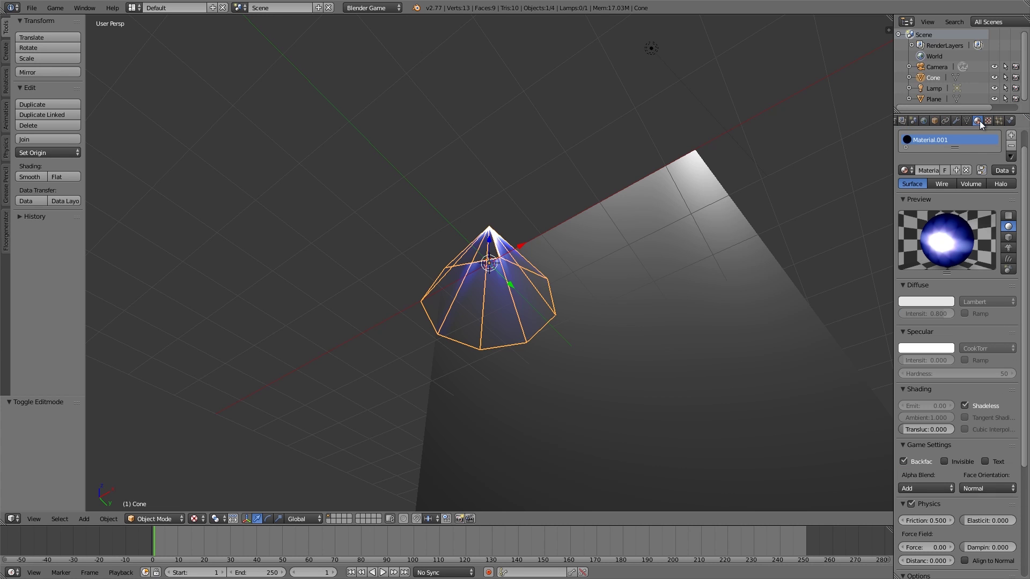
scroll(966, 412, down, 5)
click(980, 381)
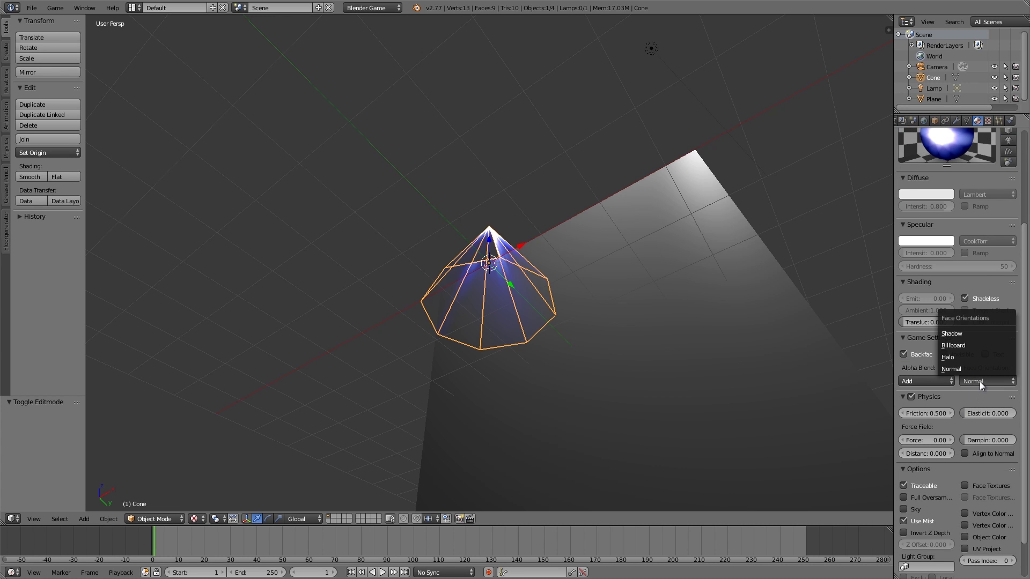
click(952, 357)
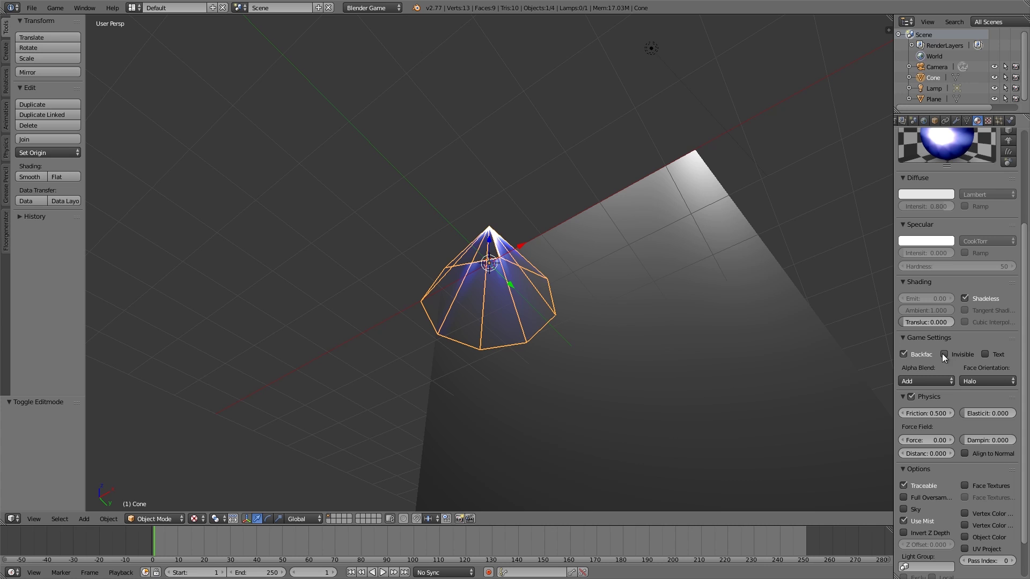
Run the game preview from two viewing angles to check how the halo cone faces the viewer
middle_drag(517, 359, 517, 314)
key(p)
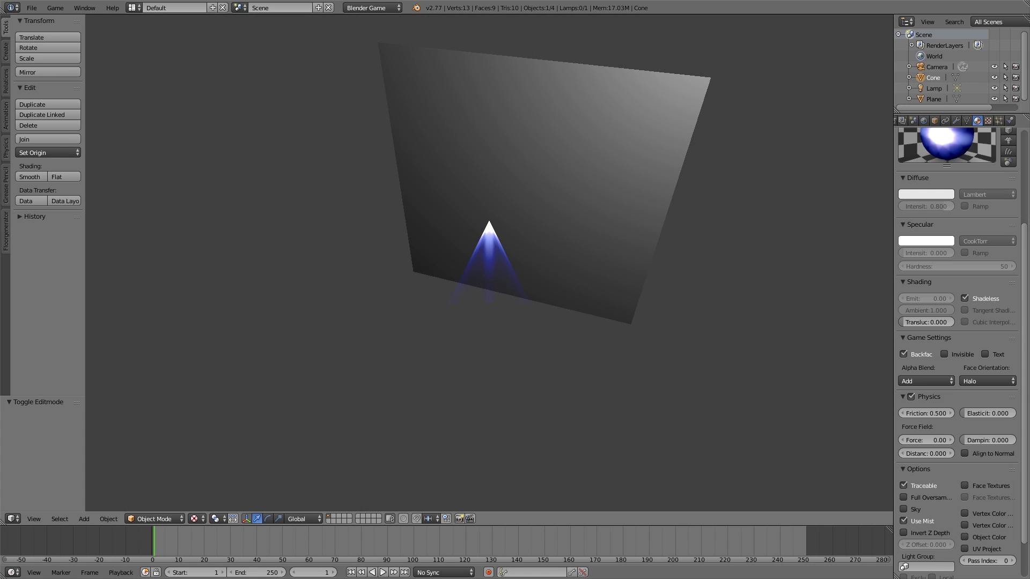
key(Escape)
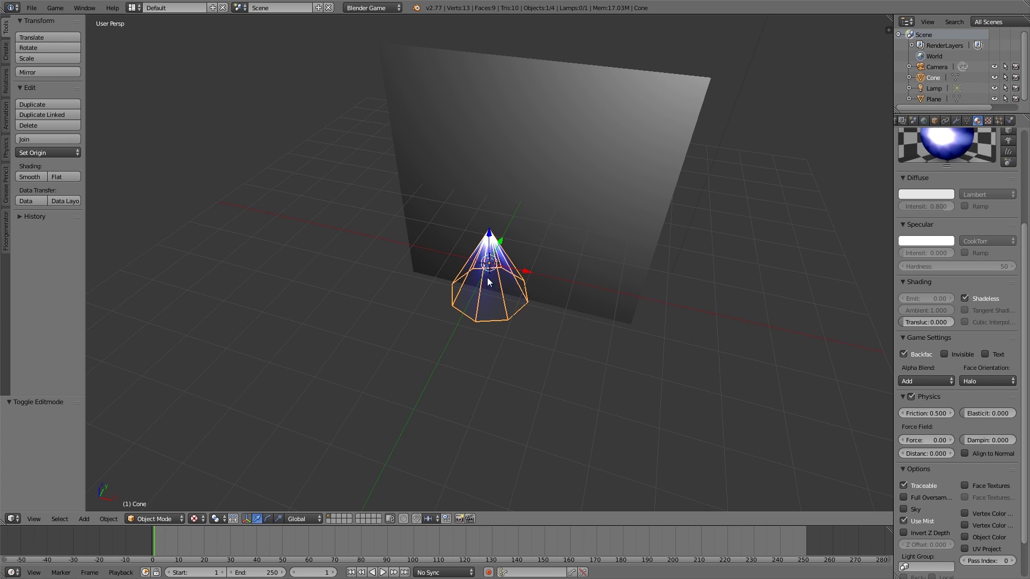
middle_drag(501, 286, 403, 239)
middle_drag(429, 280, 378, 273)
key(p)
key(Escape)
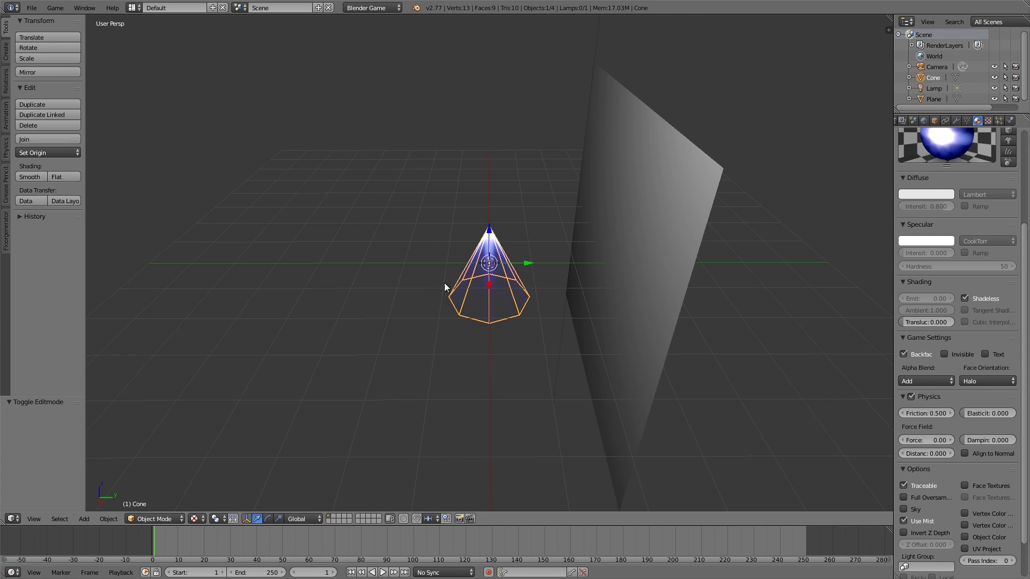
Select the cone's tip vertex in Edit Mode and snap the 3D cursor to it
middle_drag(494, 301, 536, 281)
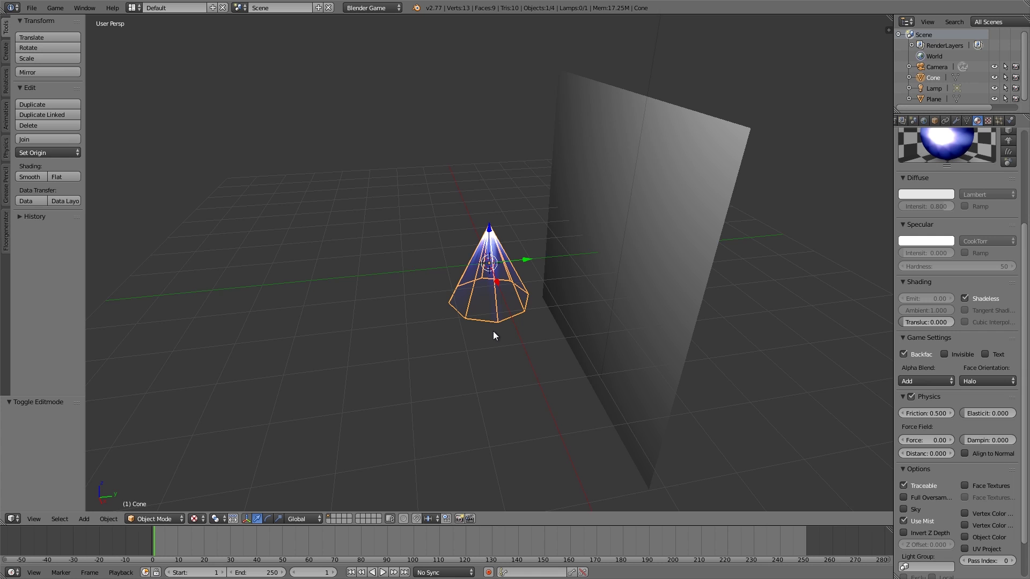
mouse_move(476, 338)
middle_down()
mouse_move(529, 320)
mouse_move(493, 328)
middle_up()
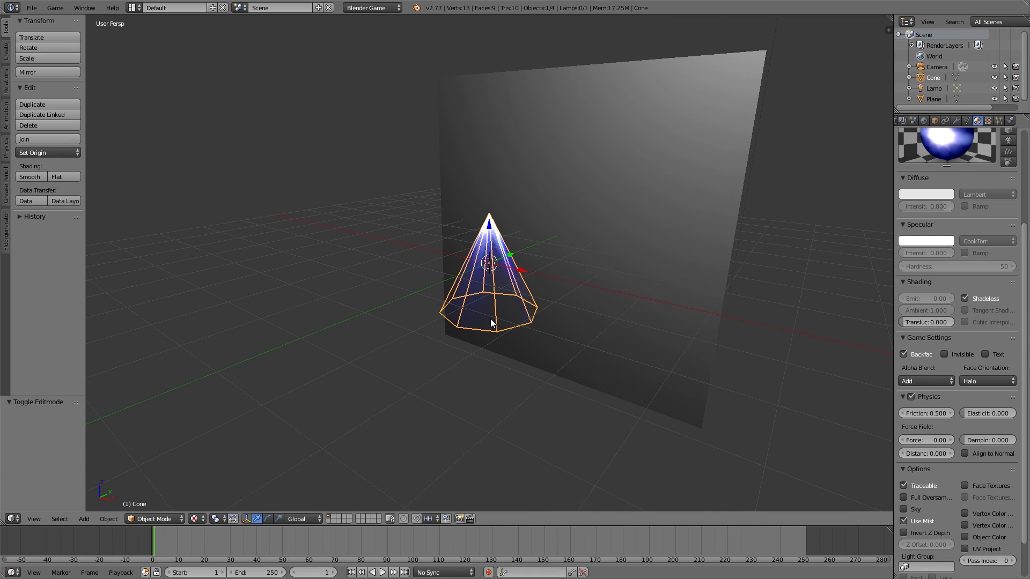
middle_drag(577, 276, 507, 299)
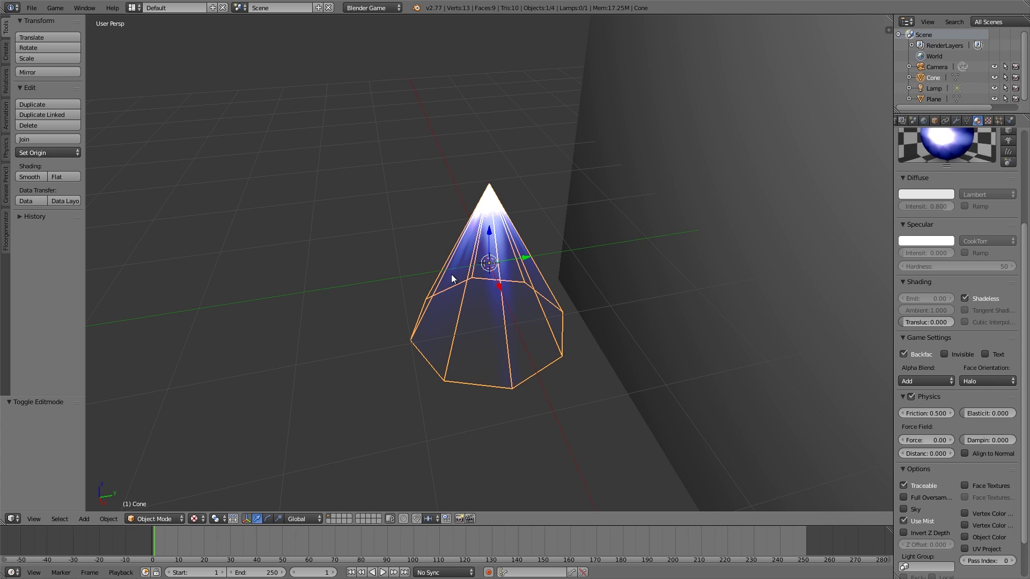
click(152, 519)
click(155, 494)
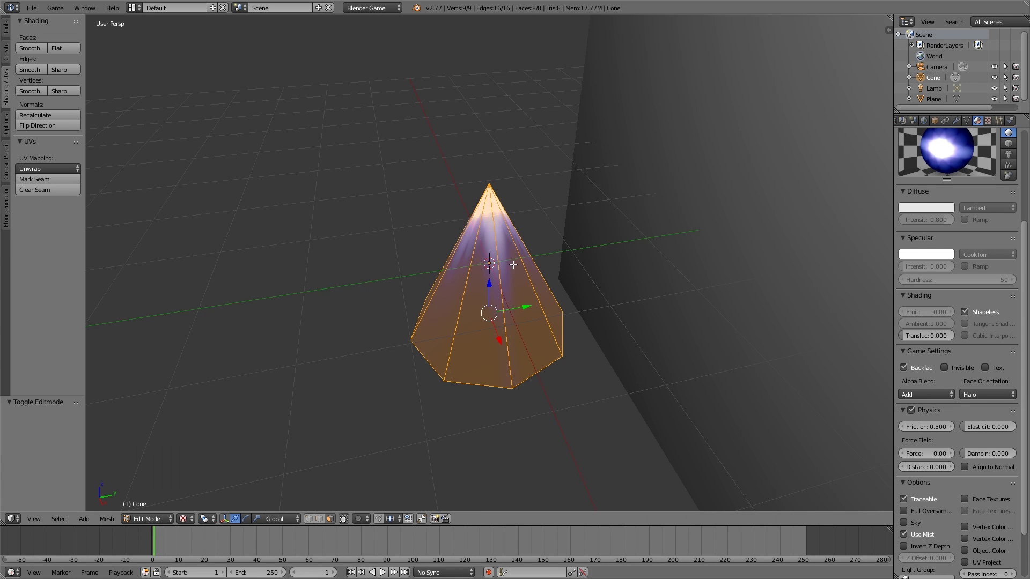
click(309, 519)
right_click(489, 185)
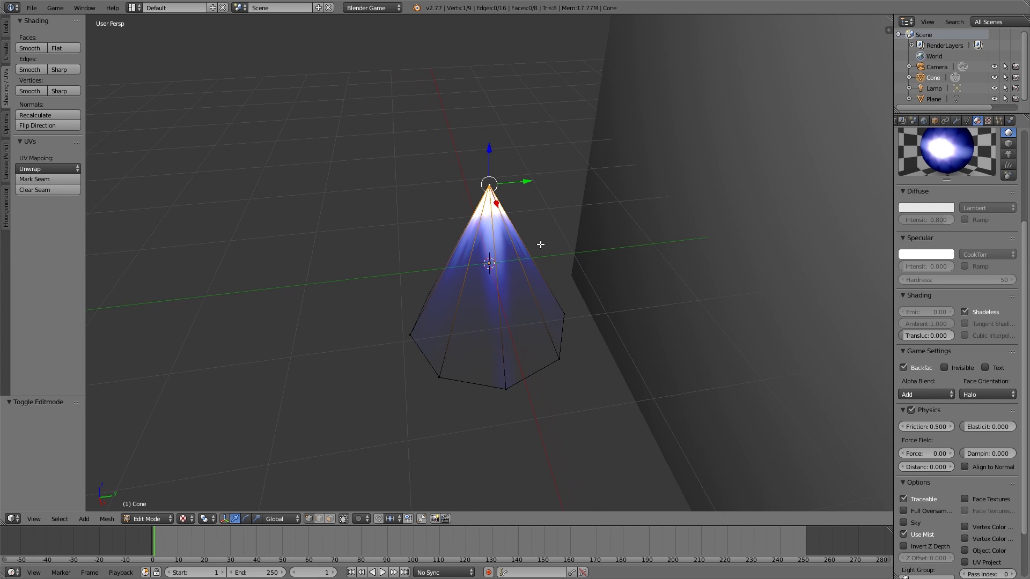
key(shift+s)
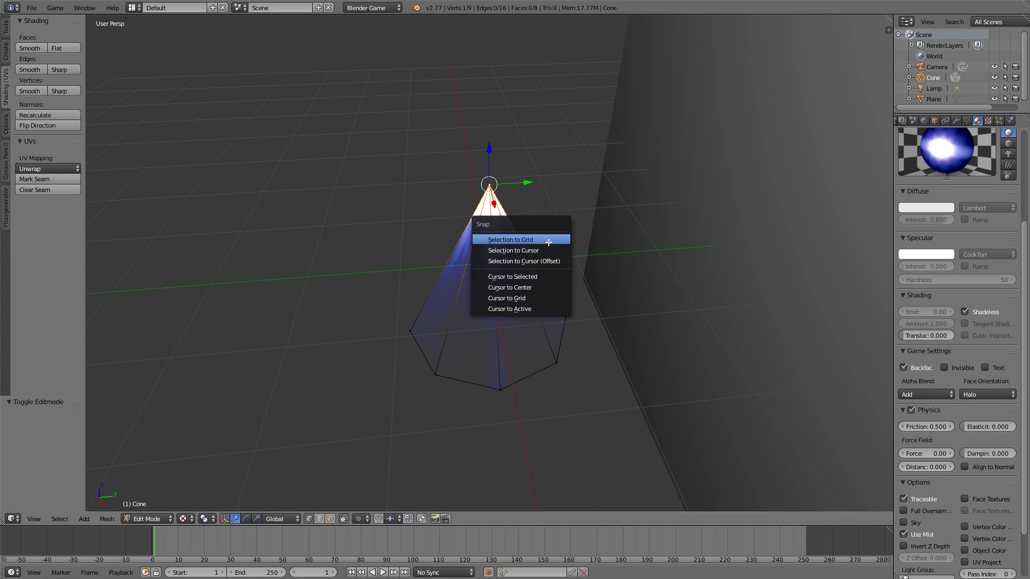
click(534, 276)
middle_drag(533, 276, 579, 276)
Return to Object Mode and set the cone's origin to the 3D cursor
click(161, 517)
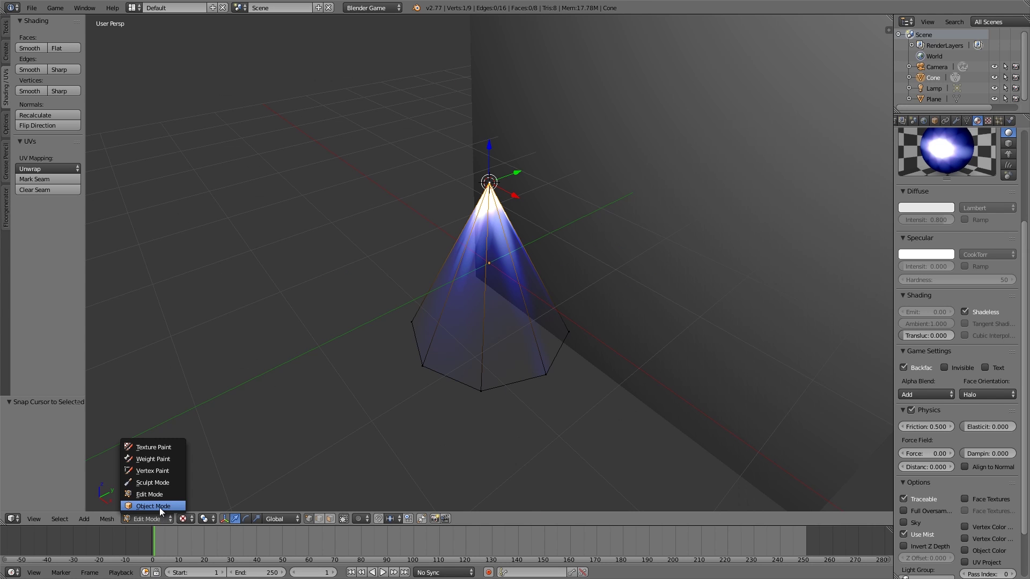
click(155, 506)
click(47, 153)
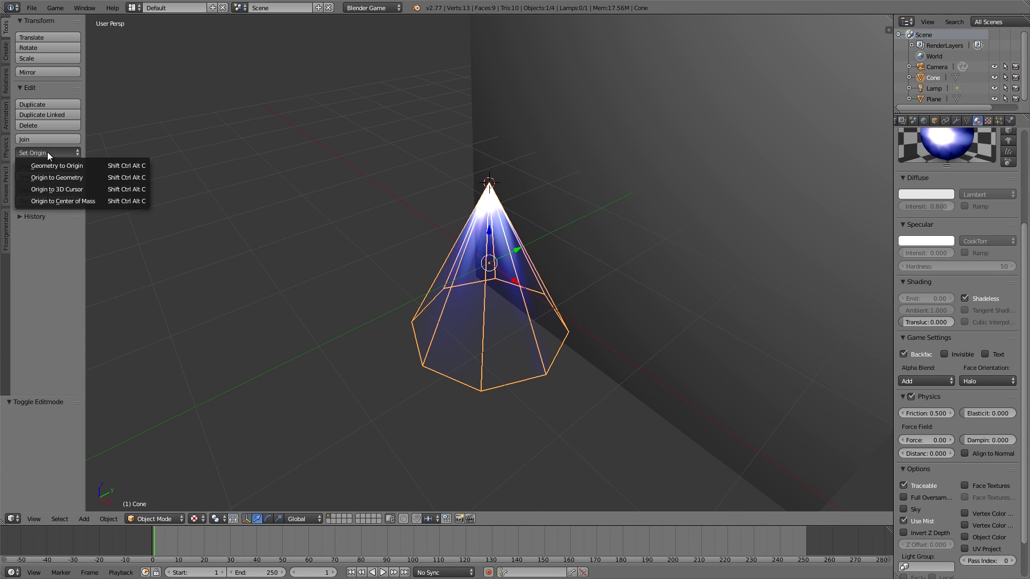
click(73, 189)
scroll(497, 417, down, 4)
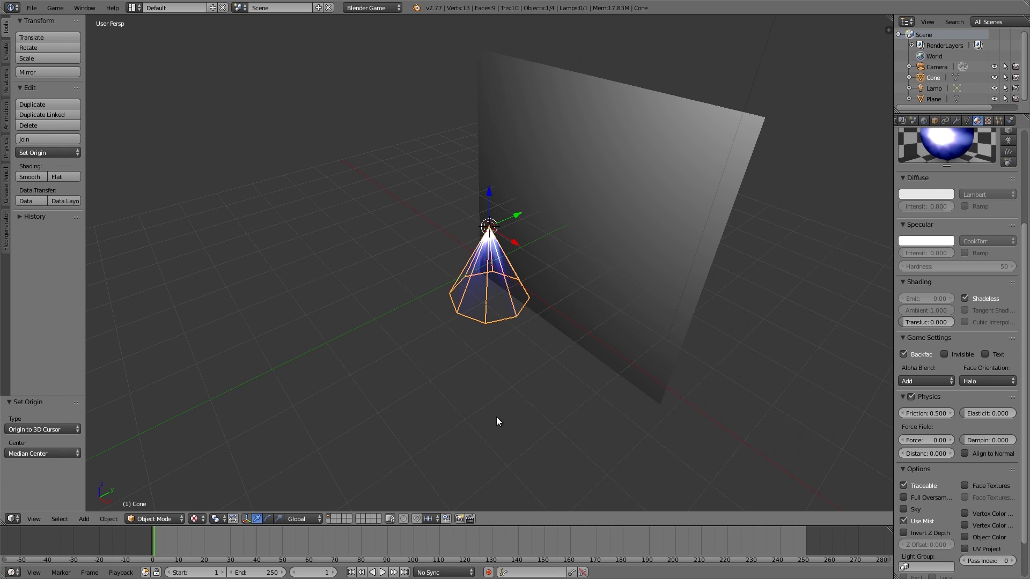
Select the entire cone mesh in Edit Mode and set the pivot point to 3D Cursor
click(150, 519)
click(159, 493)
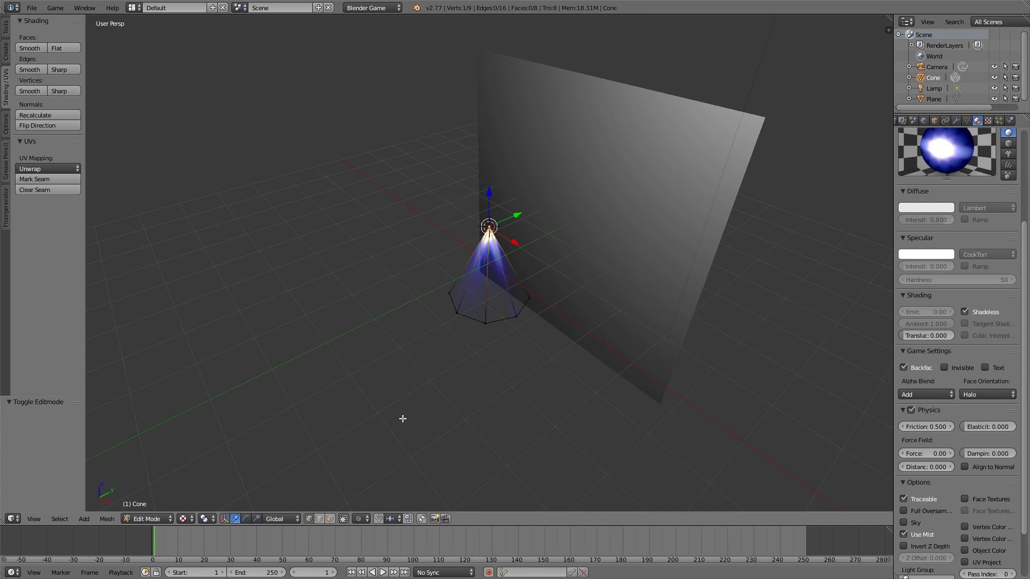
key(a)
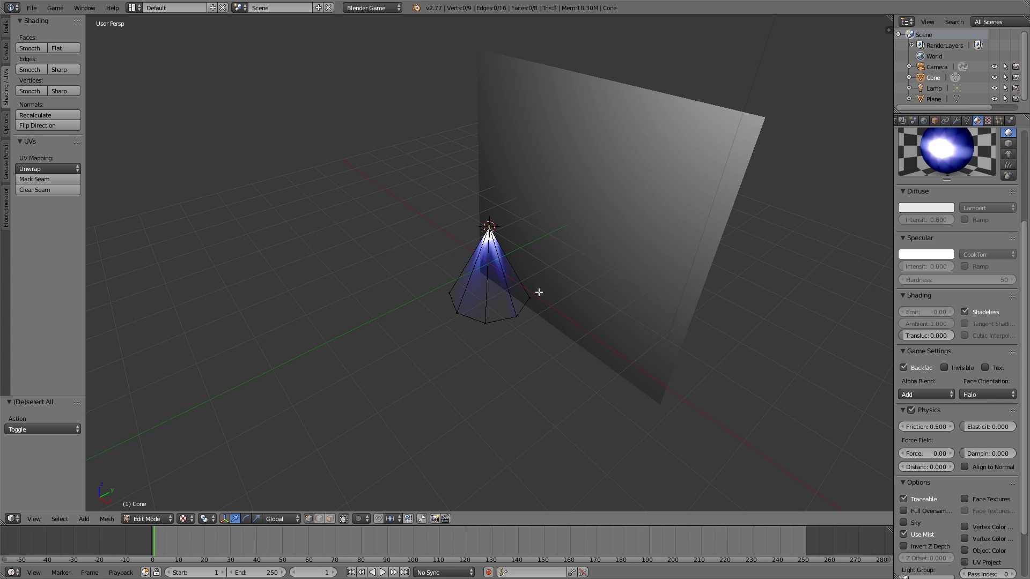
key(a)
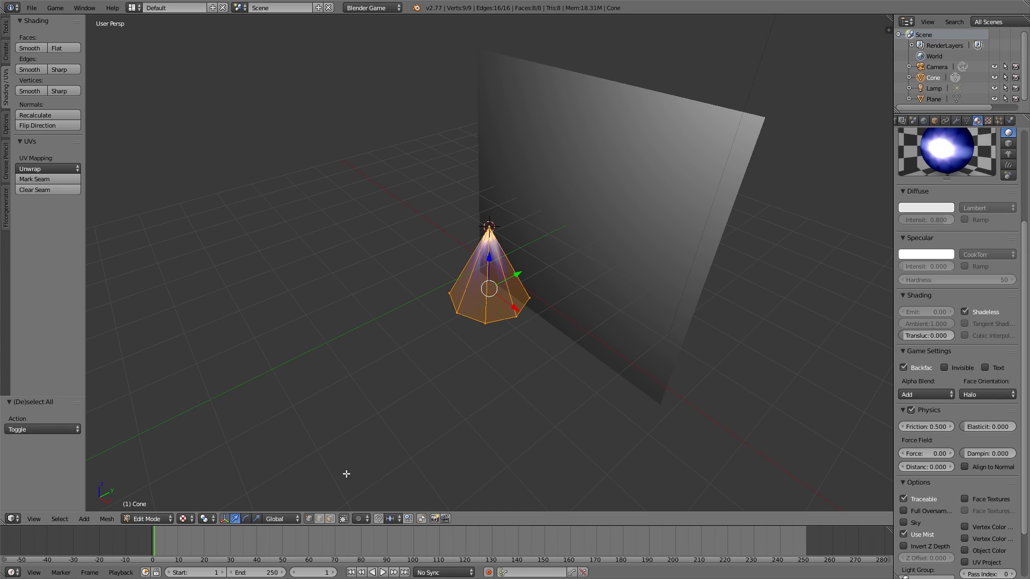
click(208, 519)
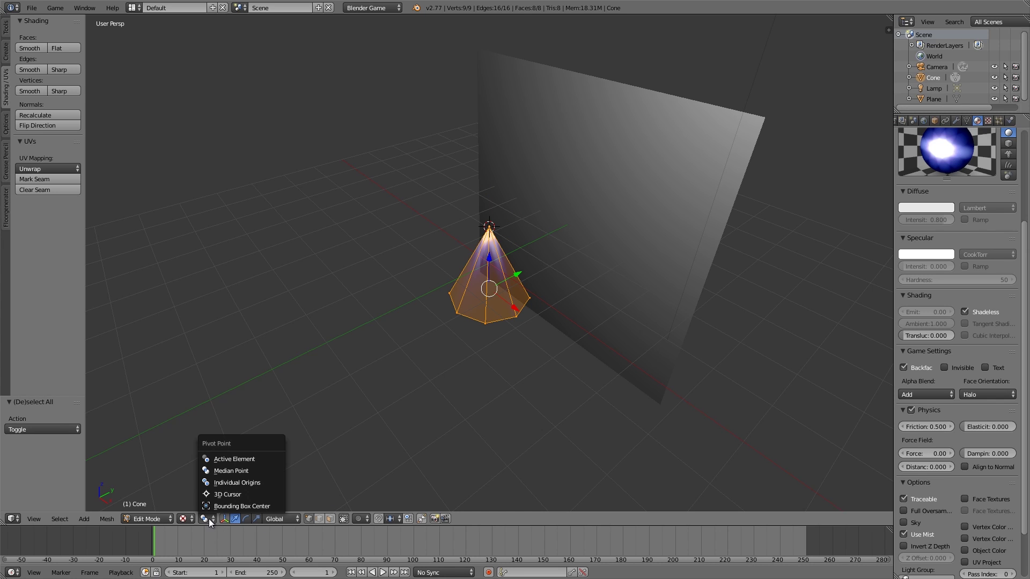
click(226, 494)
Rotate the cone's mesh -90° around the global Y axis and return to Object Mode
key(r)
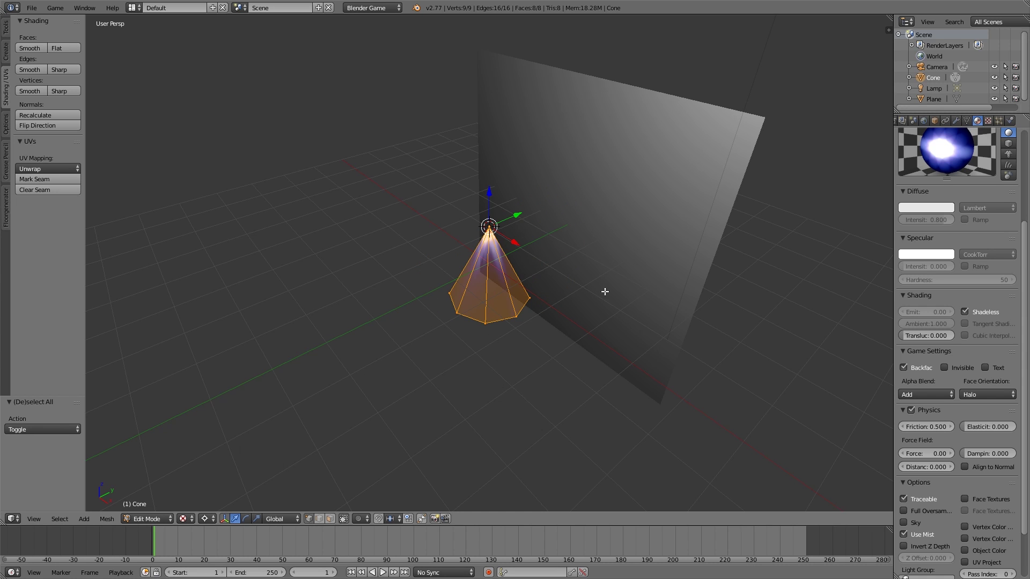
mouse_move(605, 291)
middle_down()
mouse_move(612, 305)
mouse_move(599, 306)
middle_up()
scroll(599, 306, up, 2)
key(r)
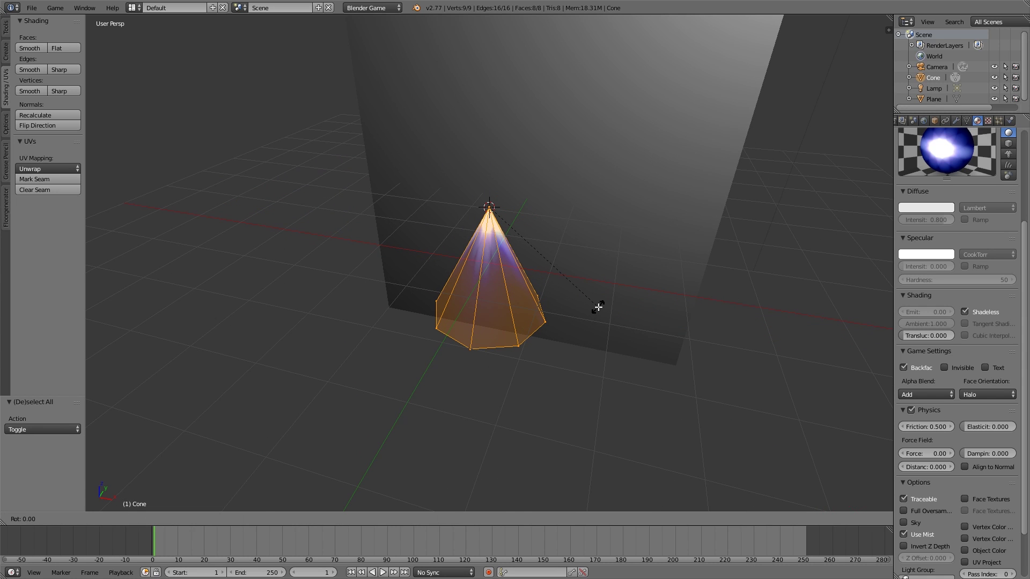
text(y90)
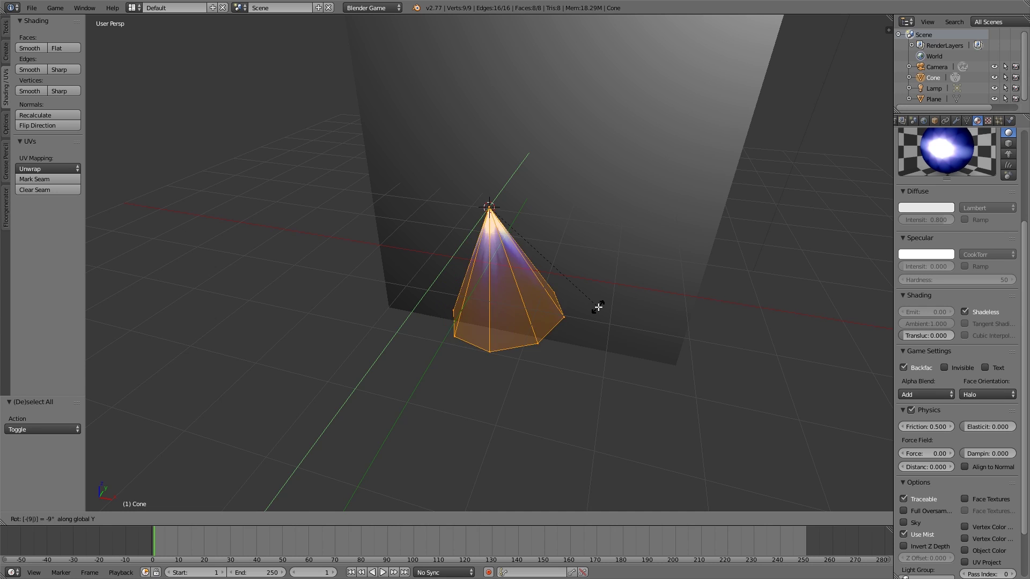
key(Return)
middle_drag(598, 306, 483, 386)
click(138, 519)
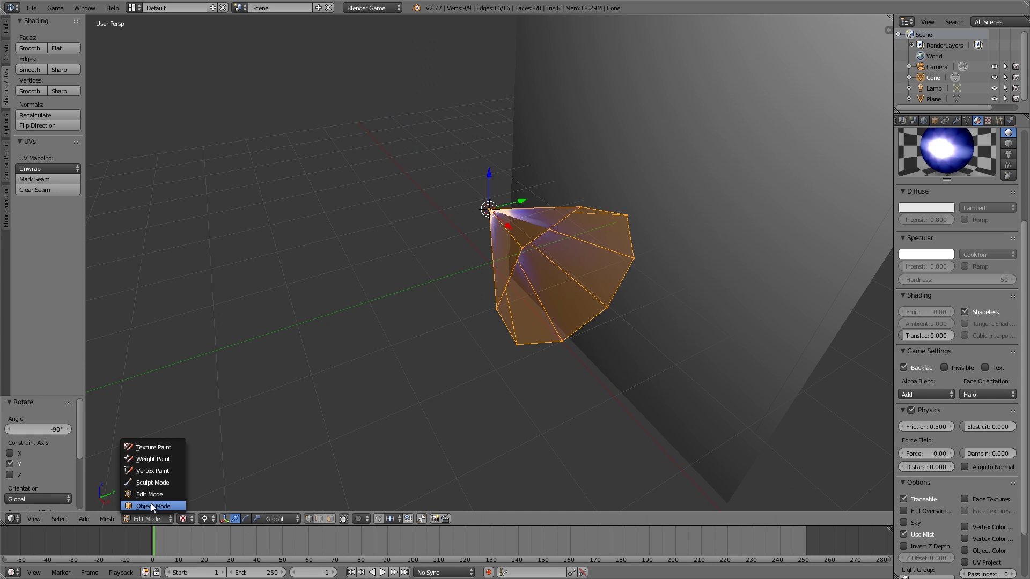
click(151, 503)
Run the game preview to check the lens flare effect with the rotated cone mesh
middle_drag(344, 429, 525, 330)
scroll(525, 330, up, 3)
key(p)
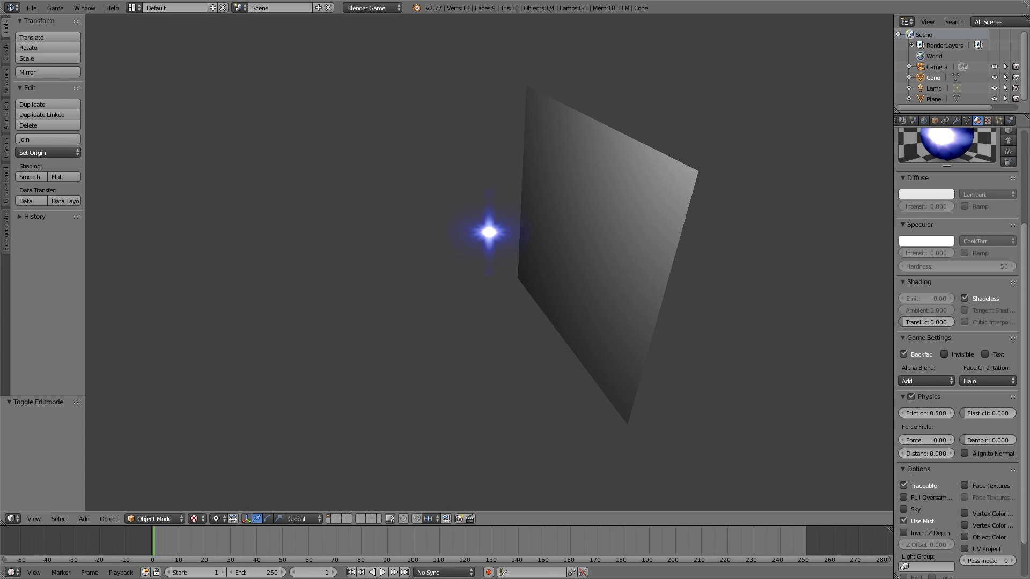
key(Escape)
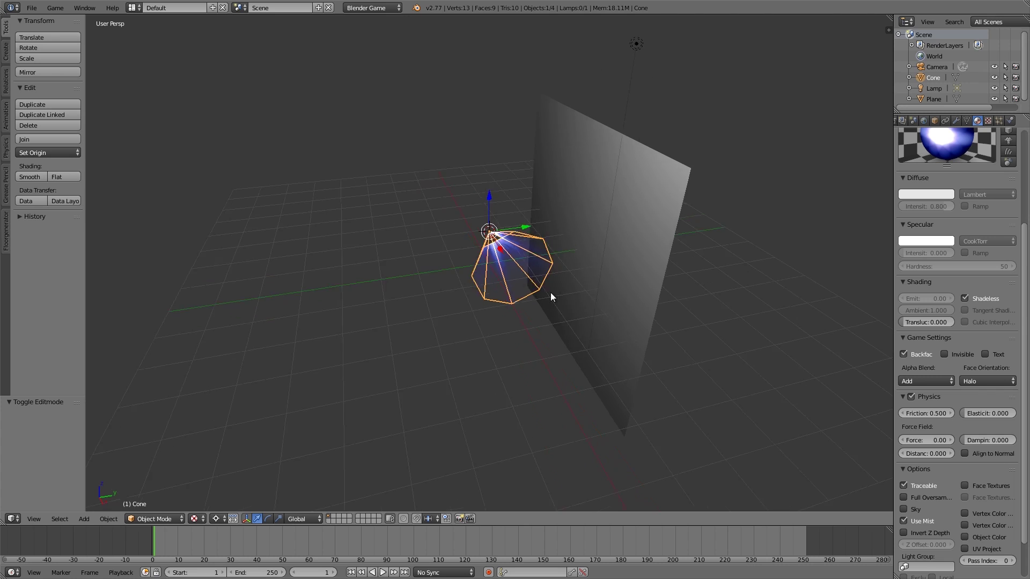
Preview the flare in the game engine from a viewing angle facing the cone more directly
middle_drag(550, 291, 464, 347)
key(p)
key(Escape)
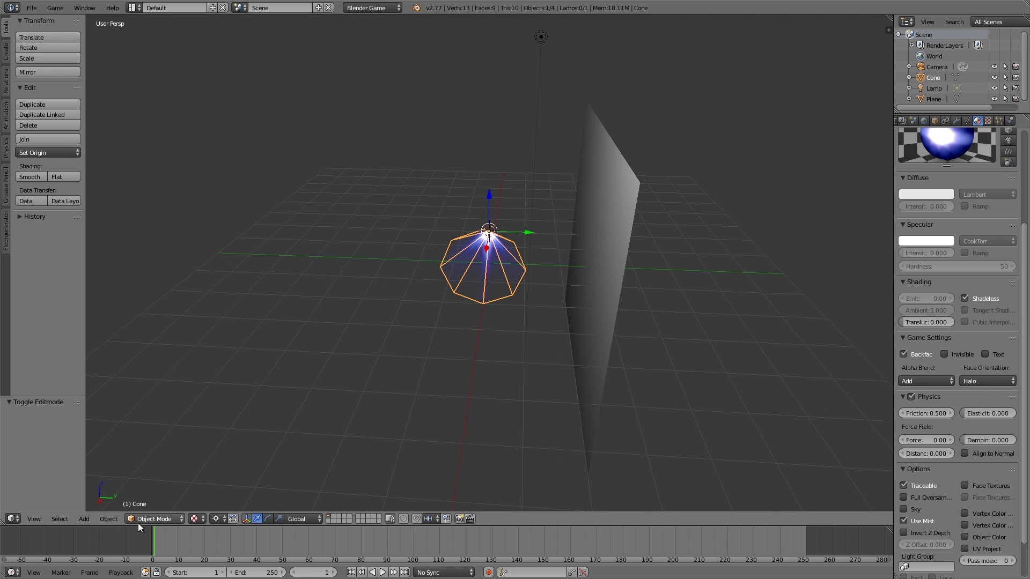
Enter Edit Mode and rotate the cone's mesh 90° around the global X axis
click(154, 518)
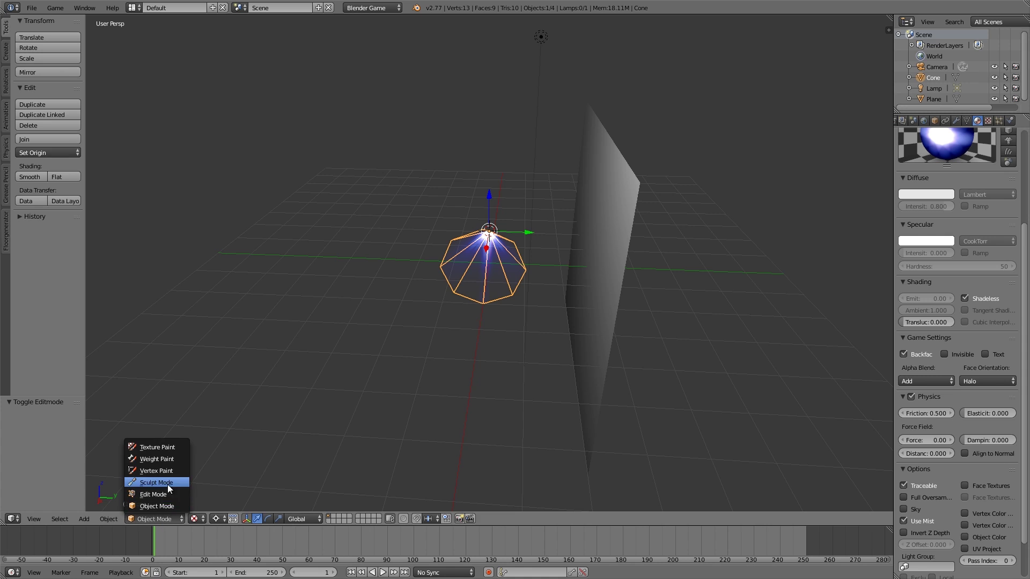
click(167, 495)
middle_drag(531, 268, 550, 266)
scroll(550, 266, up, 3)
text(rx)
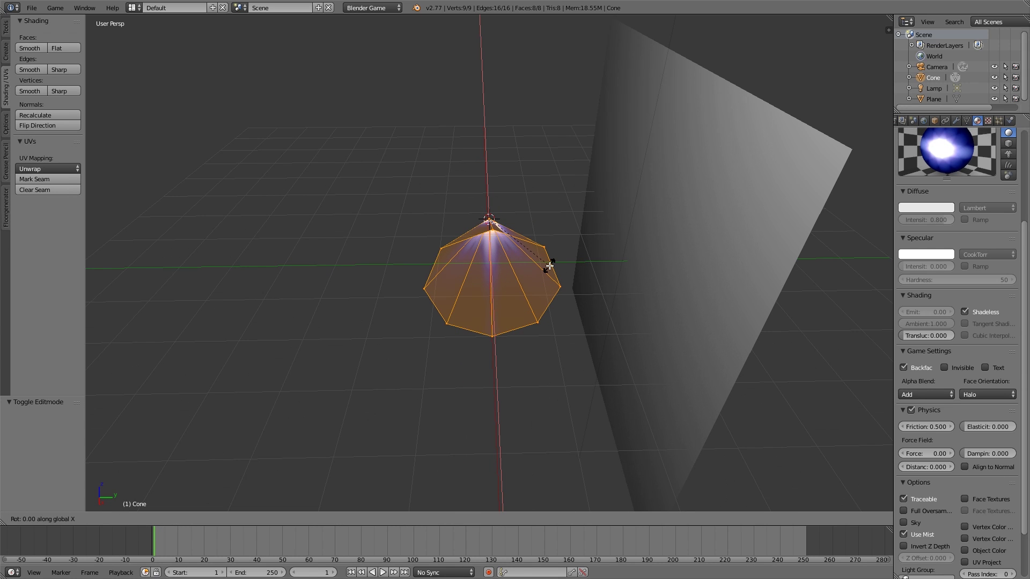
text(90)
key(Return)
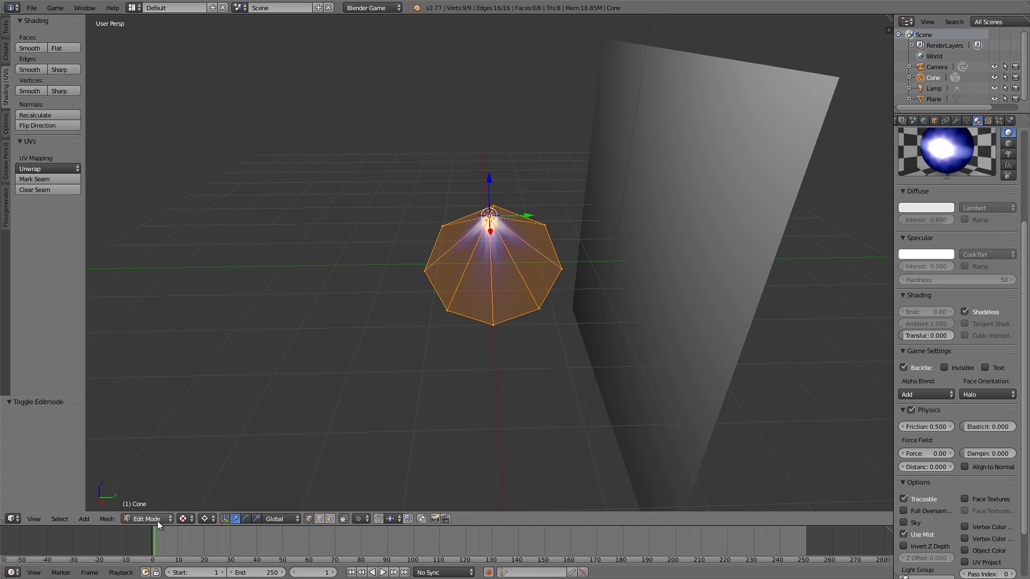
Return to Object Mode and run the game preview to check the flare after the X-axis rotation
click(156, 520)
click(159, 507)
key(p)
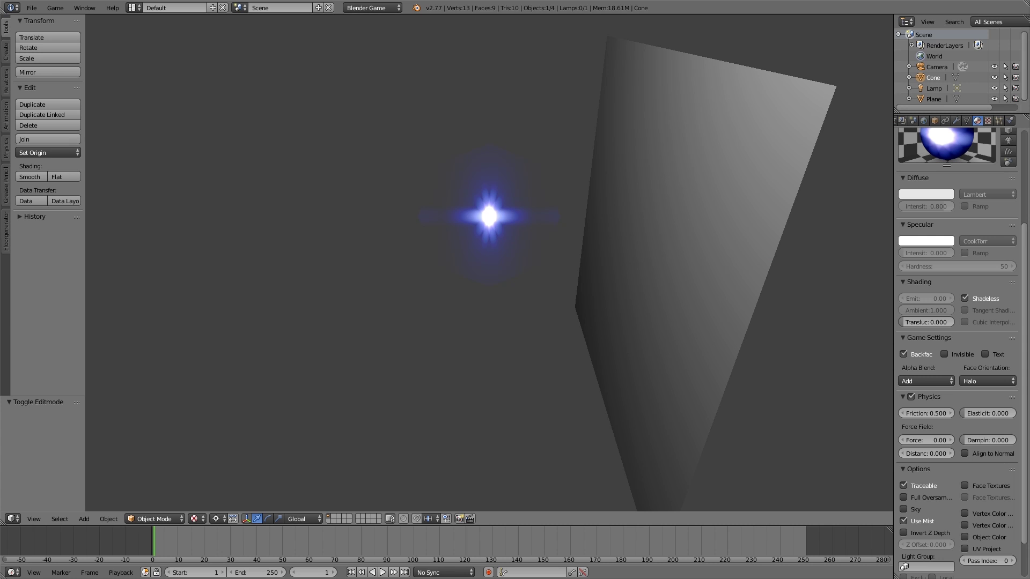
key(Escape)
Add an icosphere at the 3D cursor and give it smooth shading
key(shift+a)
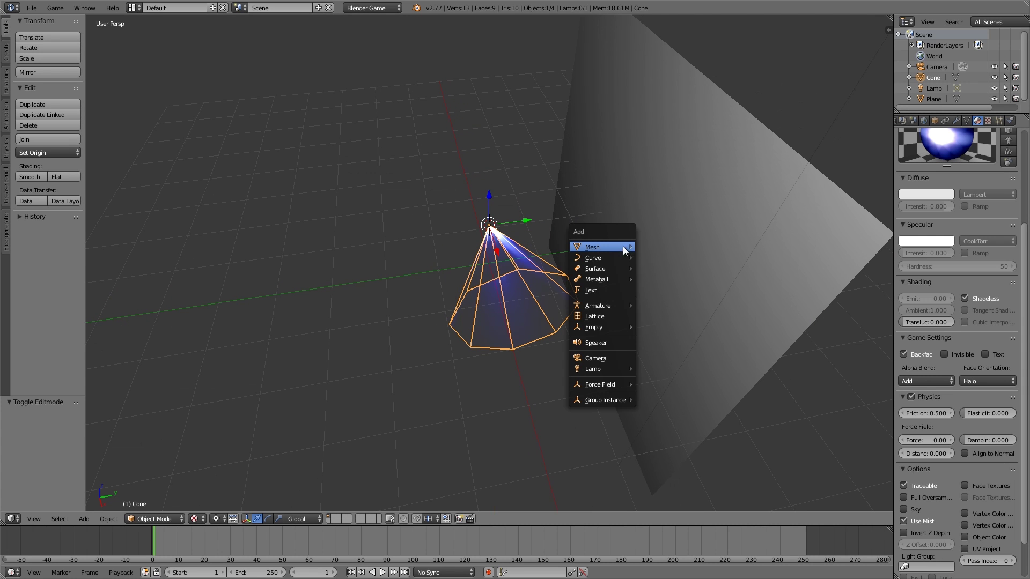
mouse_move(622, 246)
click(658, 295)
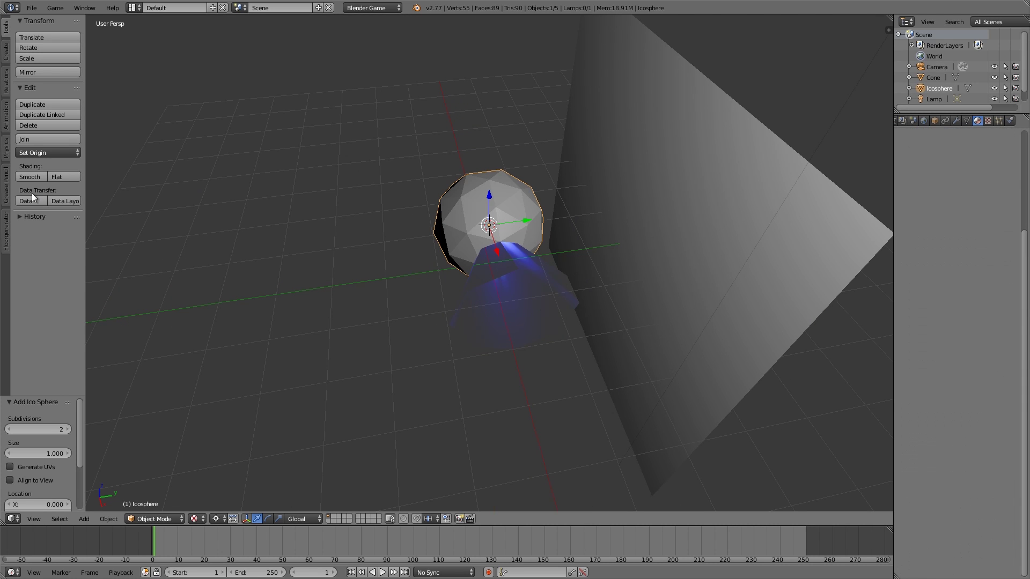
click(37, 179)
Scale the icosphere by about 0.6, move it about 2.7 along the global Y axis and shrink it by about 0.28
key(s)
click(536, 268)
key(g)
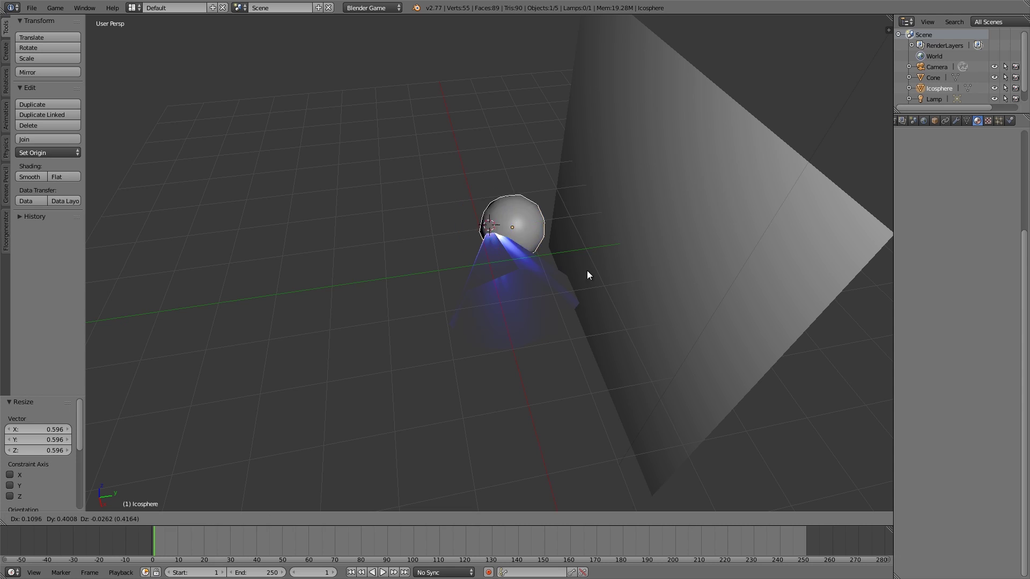
key(y)
click(674, 279)
key(s)
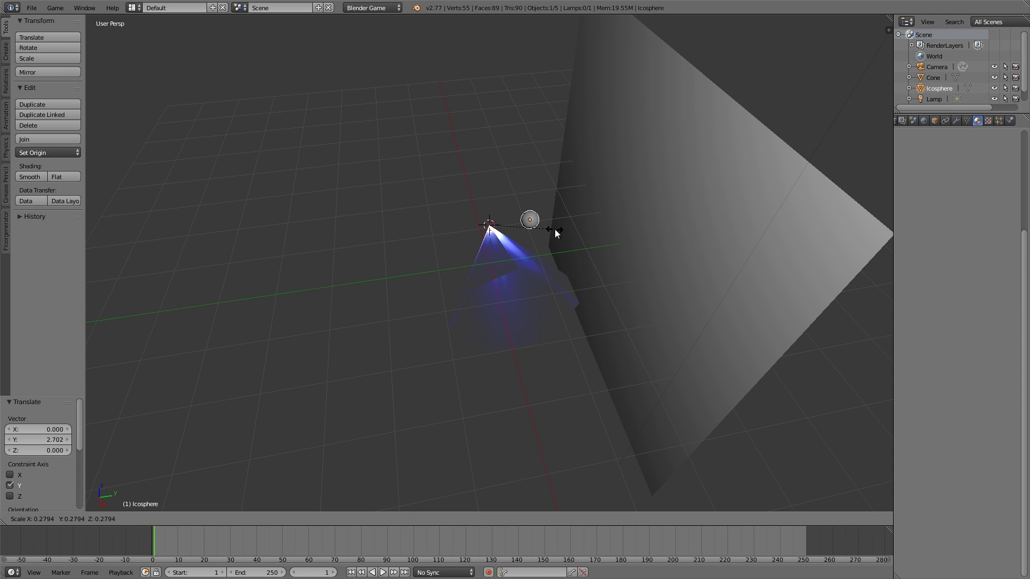
click(555, 230)
Set the pivot point to Median Point, then move the icosphere about 1.91 along the global Y axis and enlarge it by about 1.9
click(217, 519)
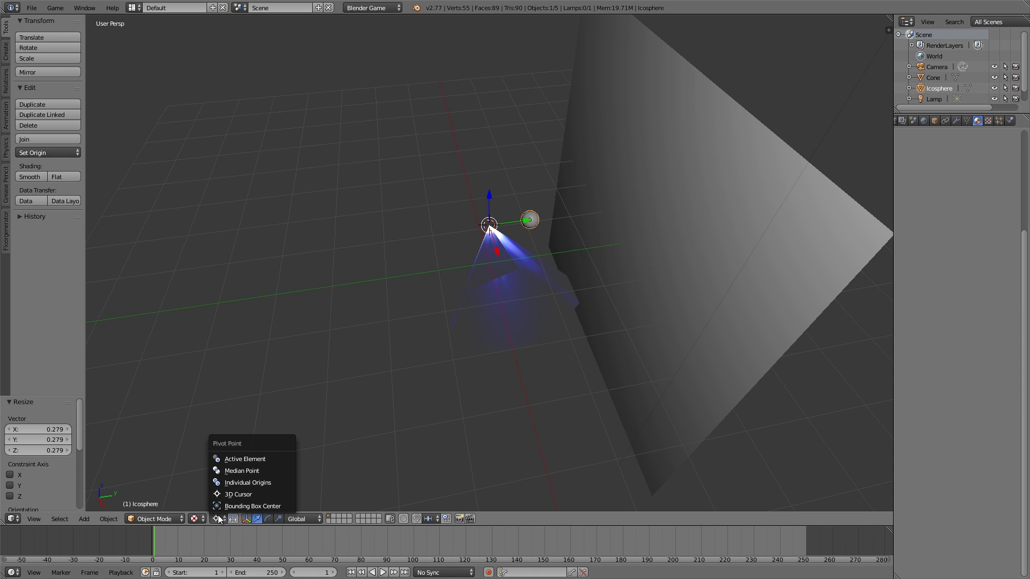
click(234, 469)
key(g)
key(y)
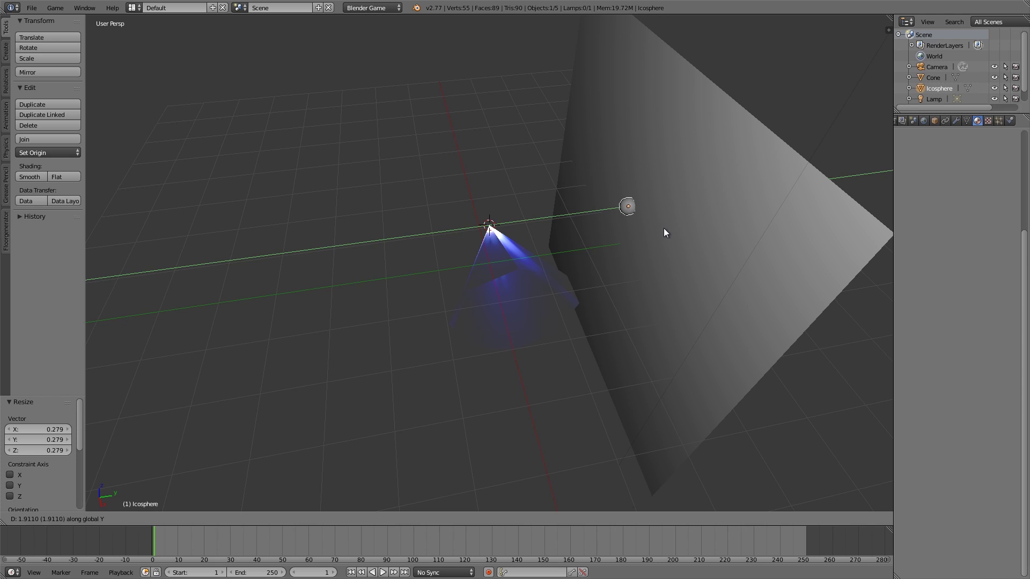
click(664, 228)
key(s)
click(703, 255)
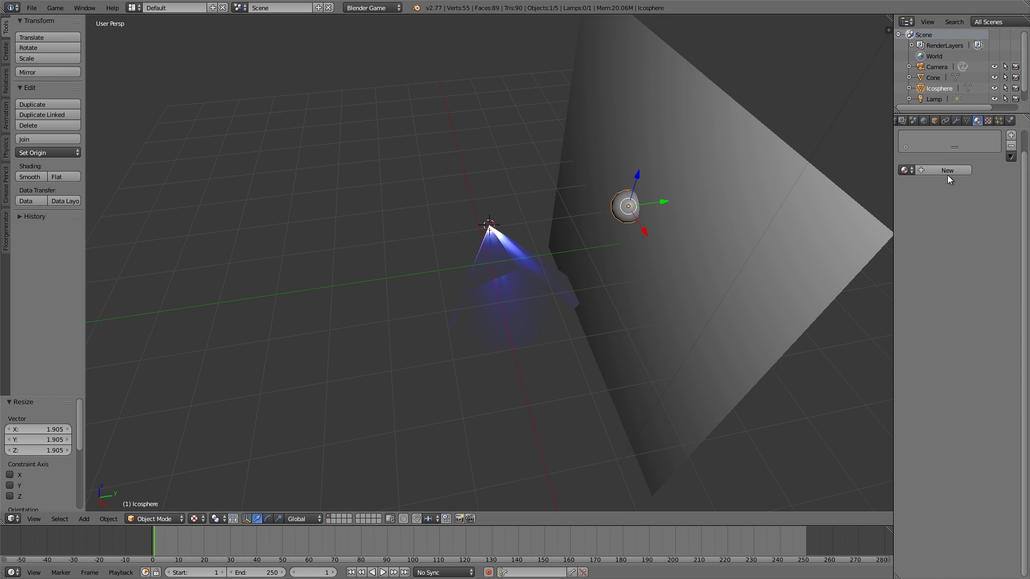
Give the icosphere a new shadeless material with a pure white diffuse color
click(947, 169)
click(964, 385)
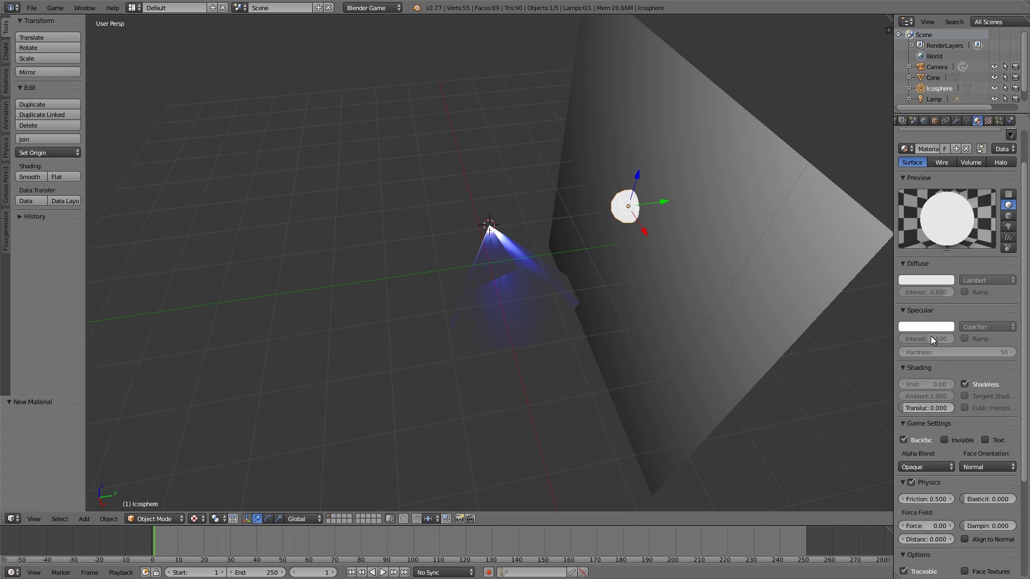
click(924, 278)
scroll(1010, 500, down, 5)
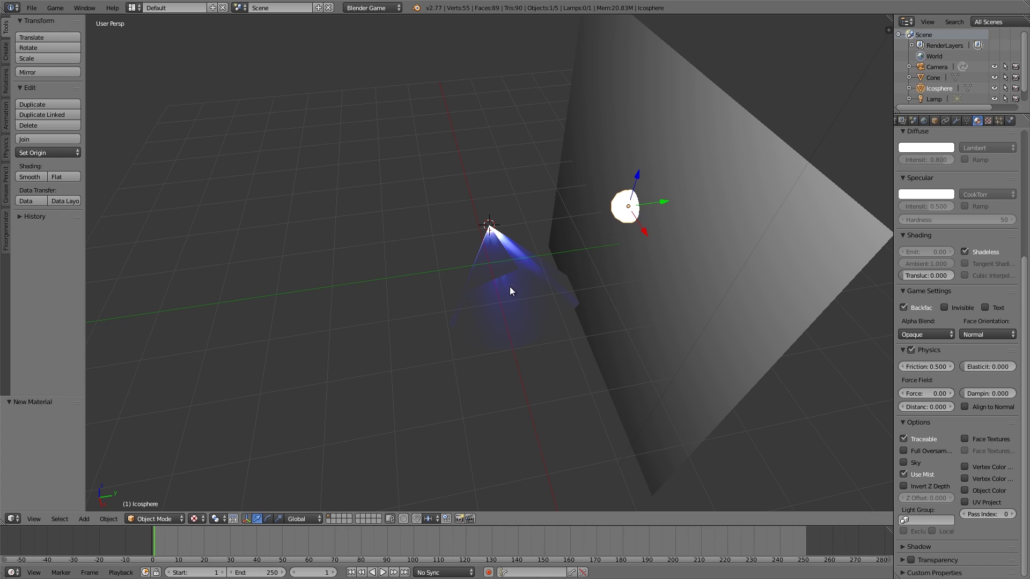
Select the cone and move it about 2.33 along the global Y axis to the front of the icosphere
click(504, 271)
middle_drag(507, 263, 535, 282)
key(g)
key(y)
click(638, 241)
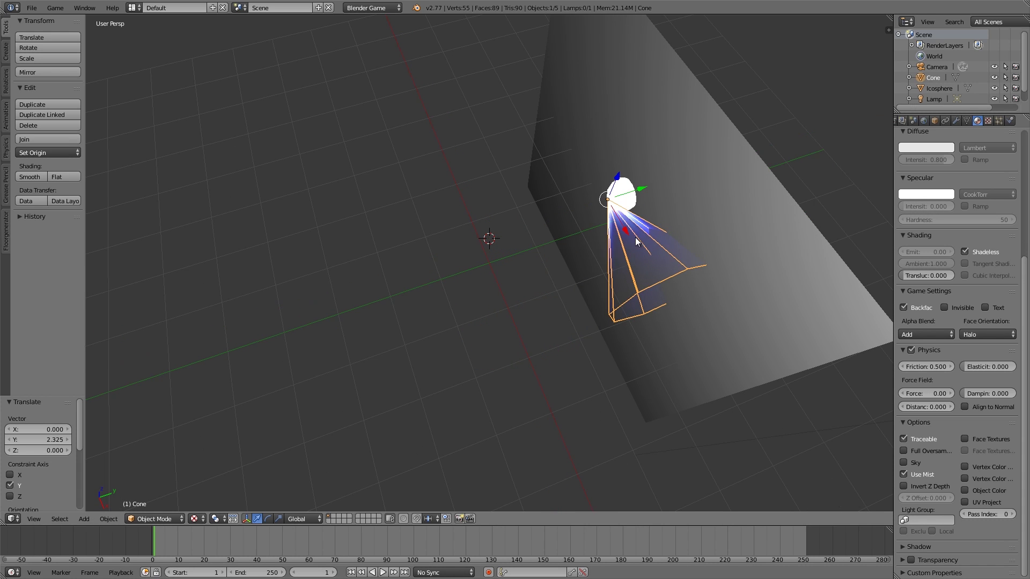
Rotate the cone about -155° around the global Z axis so it opens away from the wall
middle_drag(672, 260, 669, 232)
key(r)
key(z)
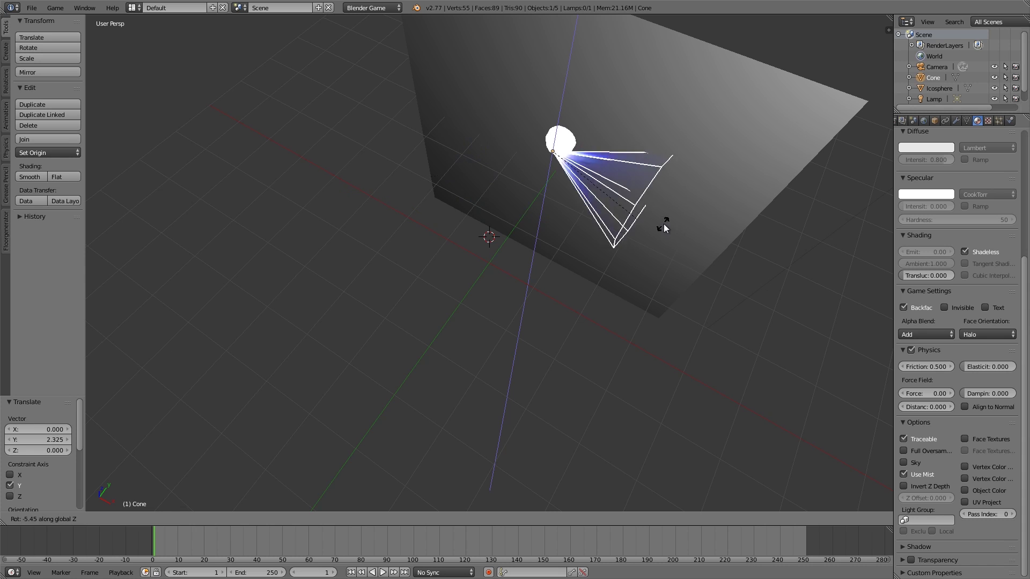
click(424, 134)
Run the game preview from several viewing angles to check the flare on the white sphere beside the wall
middle_drag(568, 235, 584, 236)
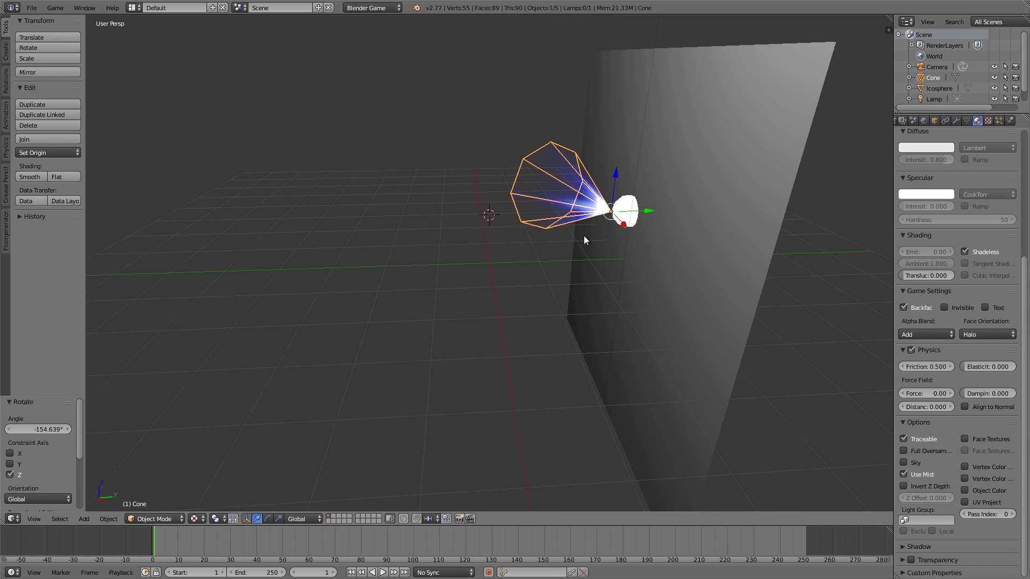
key(p)
key(Escape)
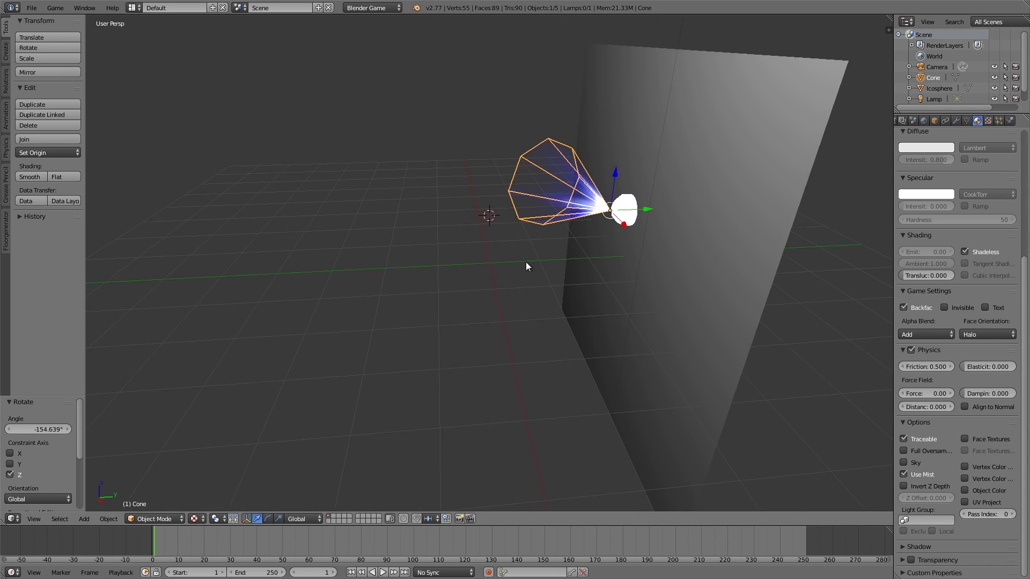
middle_drag(526, 265, 603, 207)
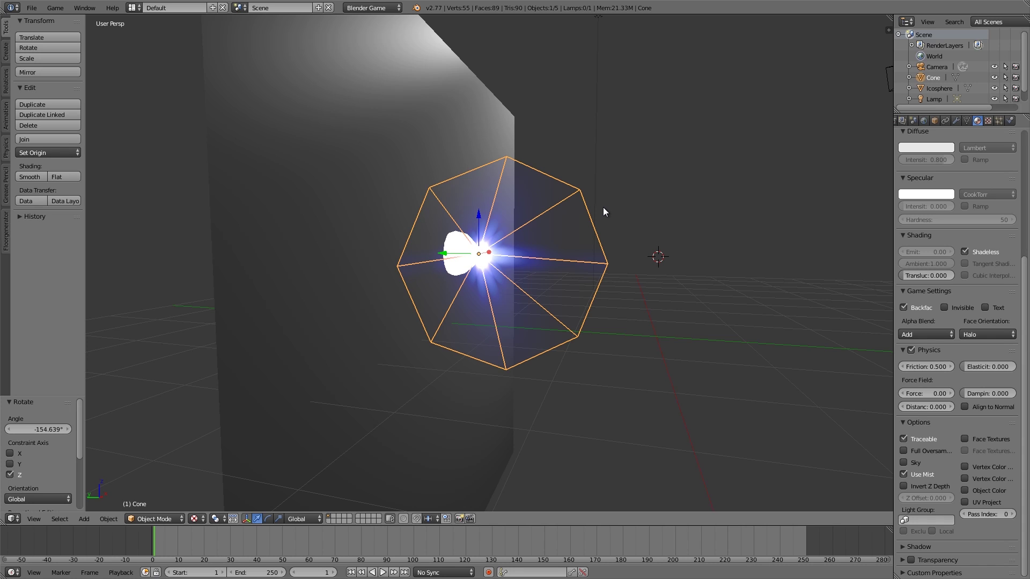
key(p)
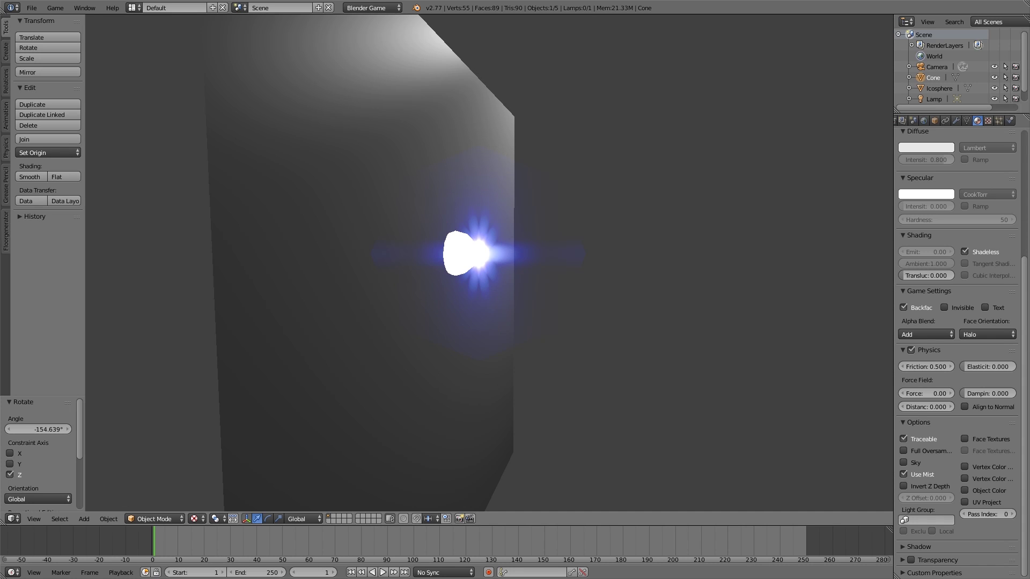
key(Escape)
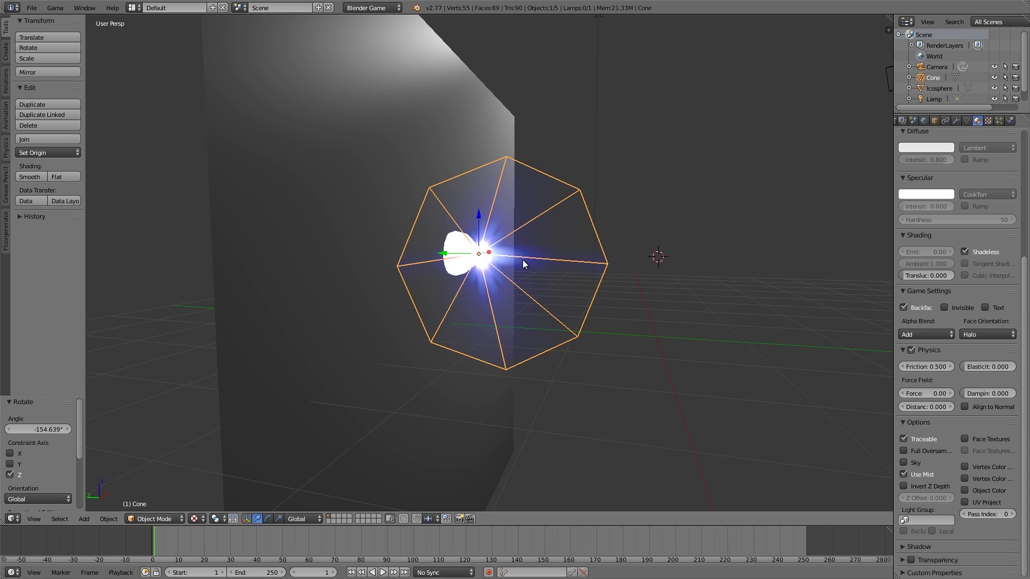
middle_drag(526, 264, 537, 259)
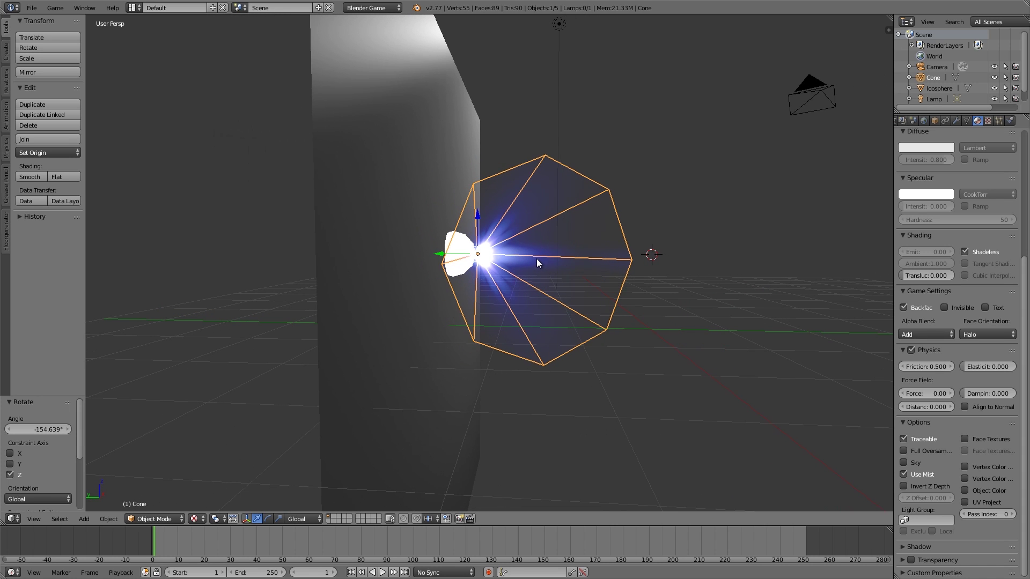
key(p)
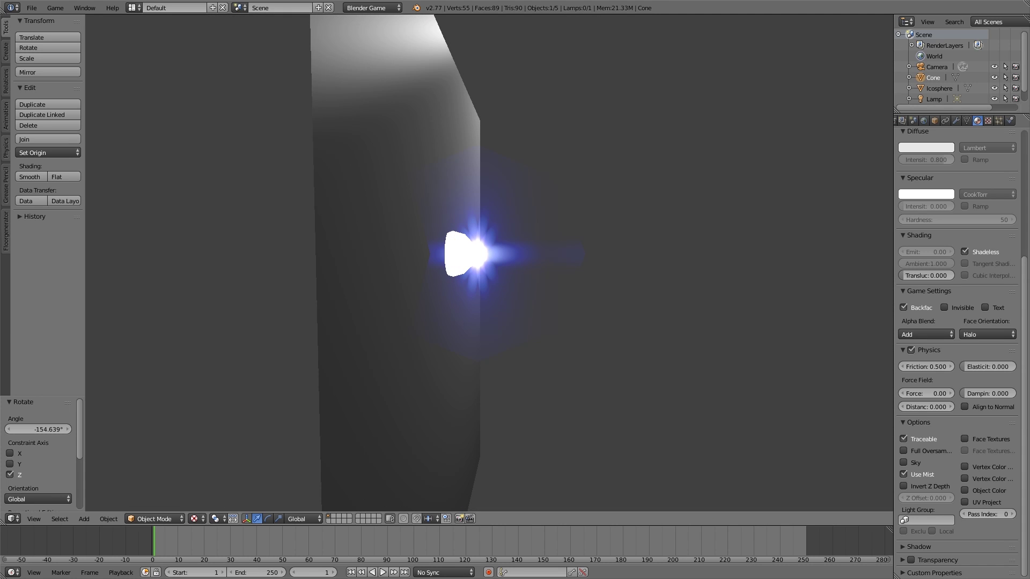
key(Escape)
In Edit Mode, select only the cone's open base edge loop and scale it up by about 1.65
middle_drag(600, 256, 465, 322)
middle_drag(597, 273, 468, 278)
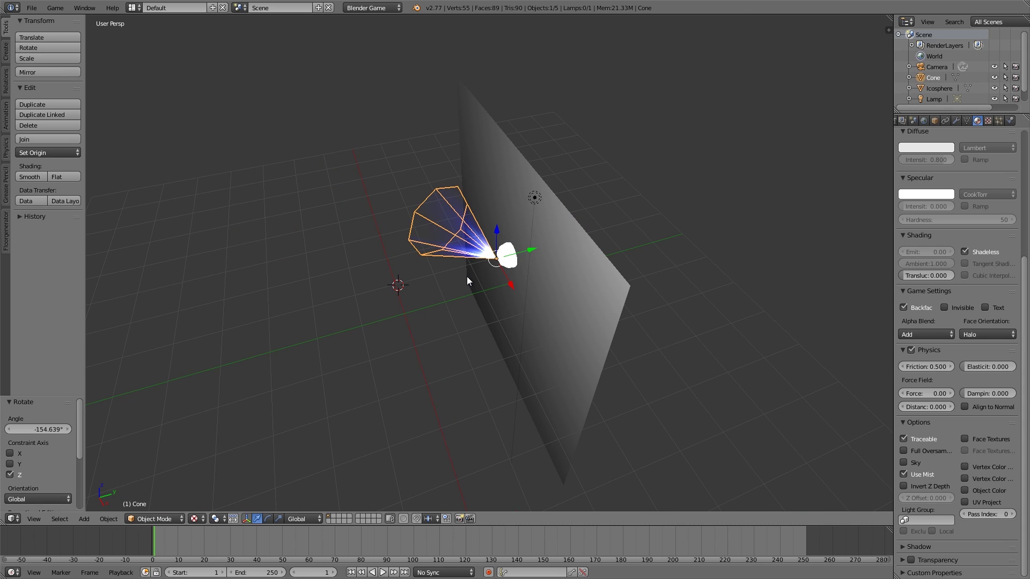
key(Tab)
middle_drag(467, 275, 277, 454)
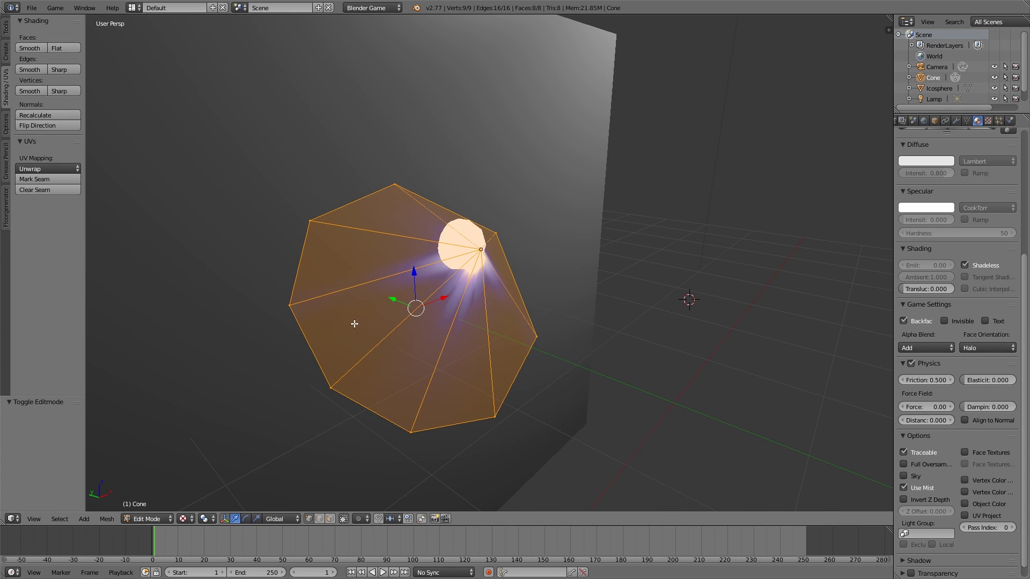
middle_drag(435, 221, 322, 210)
key(a)
alt+right_click(321, 208)
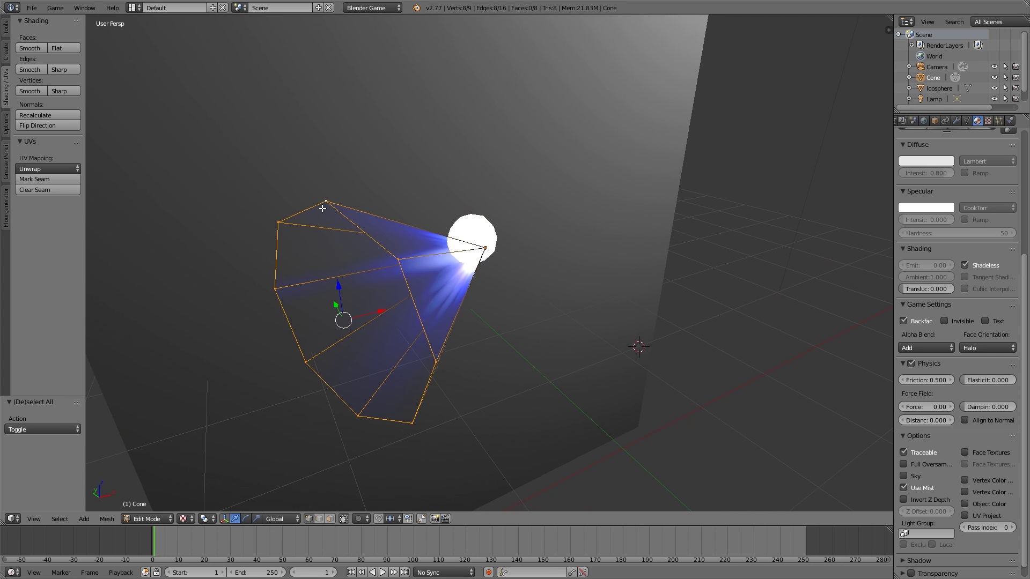
key(s)
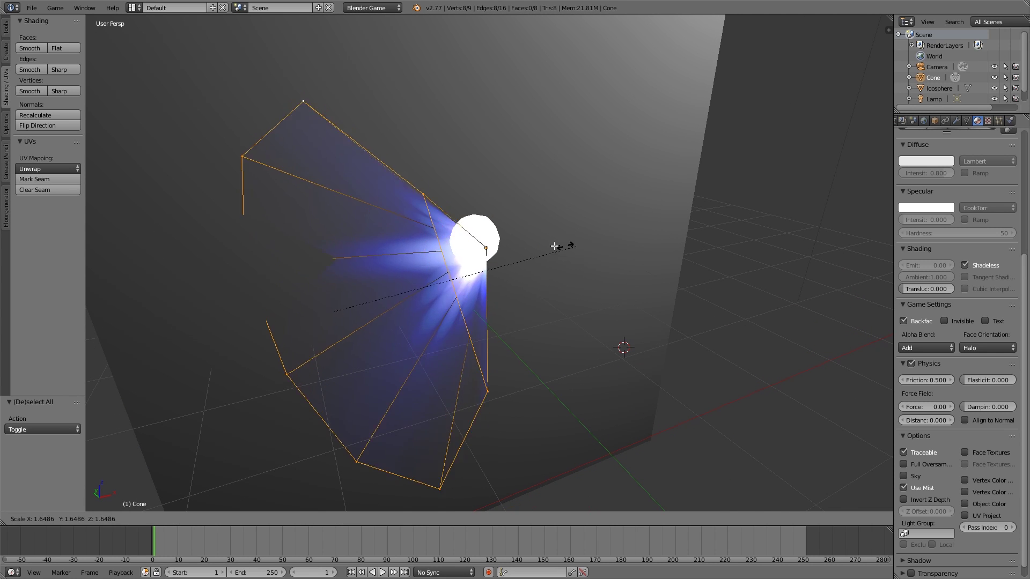